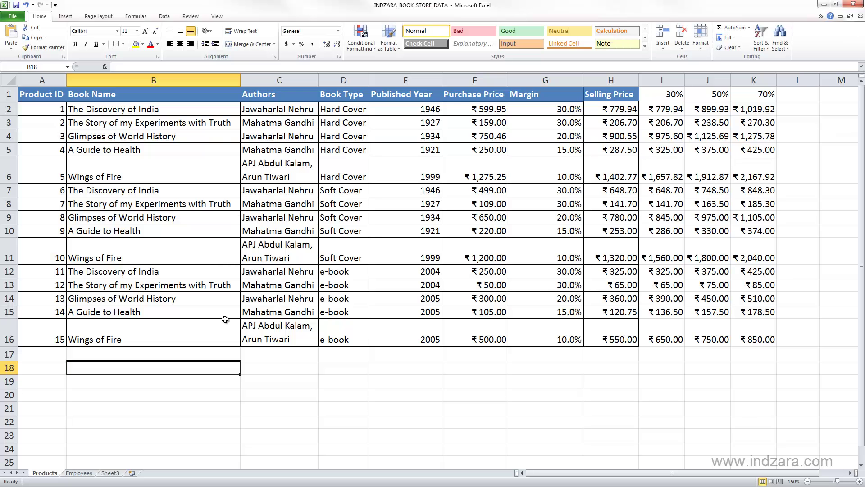
Step: Enter =COUNT(A2:A16) in A18 to count the 15 Product IDs
{"action": "left_click", "coordinate": [55, 365]}
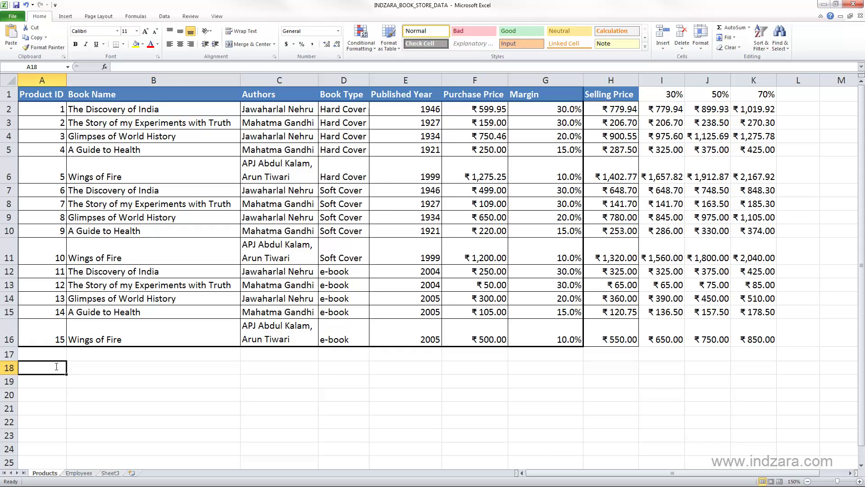
{"action": "type", "text": "="}
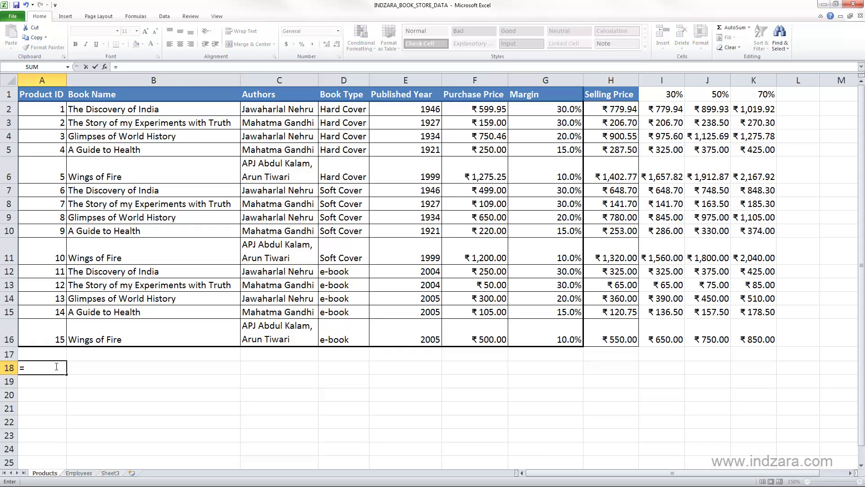
{"action": "type", "text": "count"}
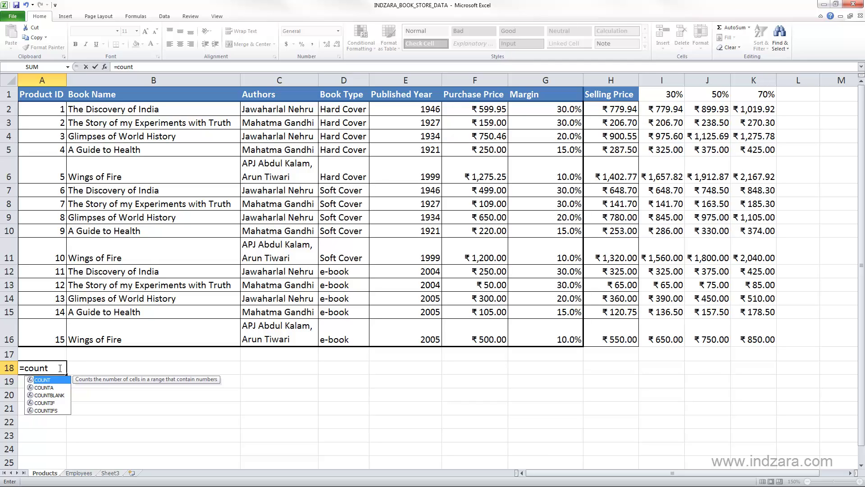
{"action": "type", "text": "("}
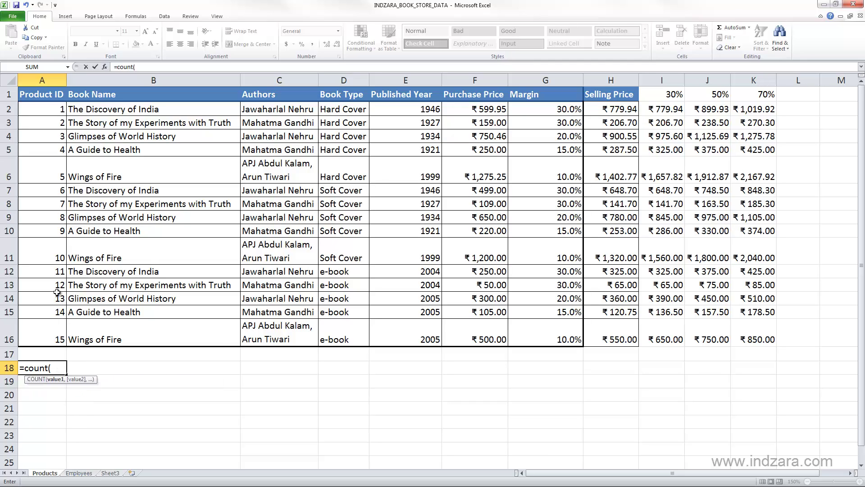
{"action": "left_click_drag", "start_coordinate": [50, 110], "coordinate": [51, 332]}
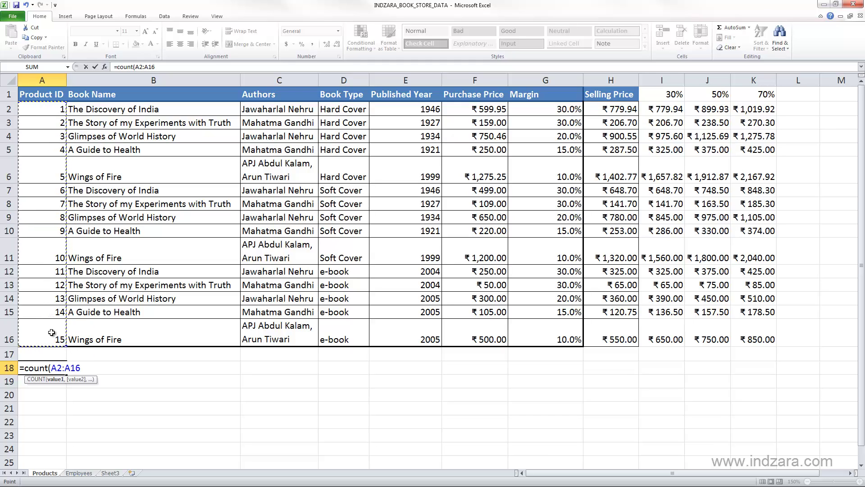
{"action": "type", "text": ")"}
{"action": "key", "text": "Return"}
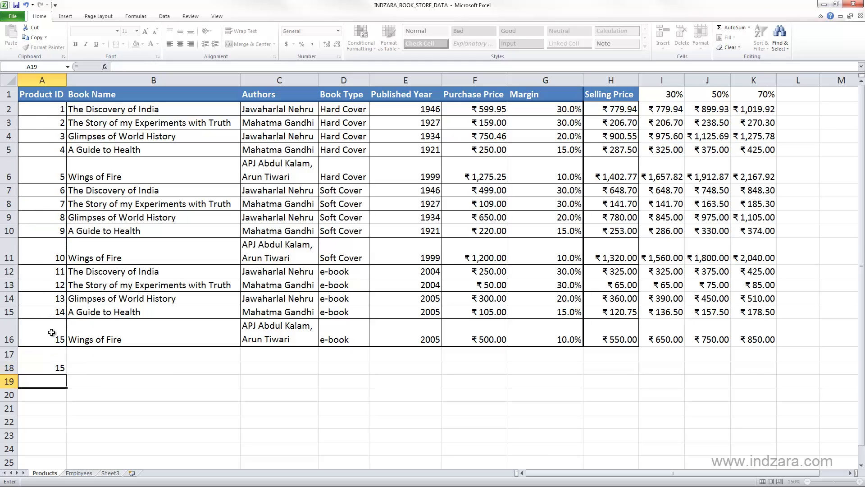
{"action": "left_click", "coordinate": [55, 368]}
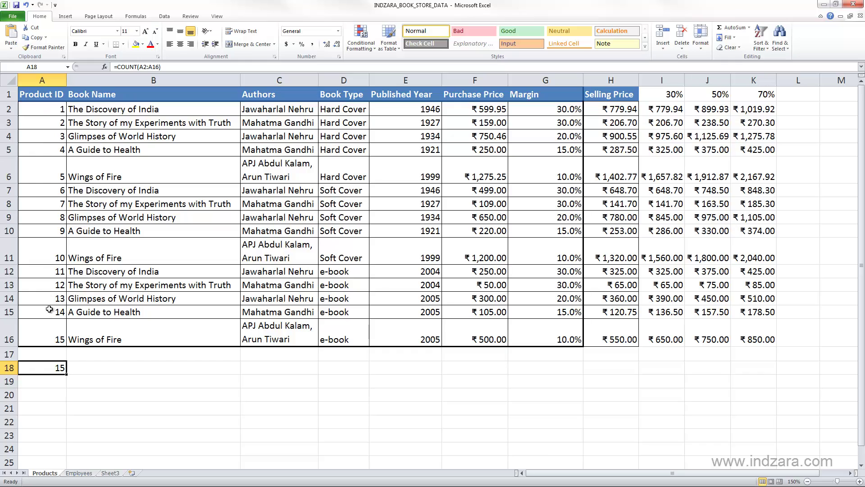
Step: Enter =COUNT(B2:B16) in B18, which returns 0 for the text book names
{"action": "left_click", "coordinate": [74, 369]}
{"action": "type", "text": "="}
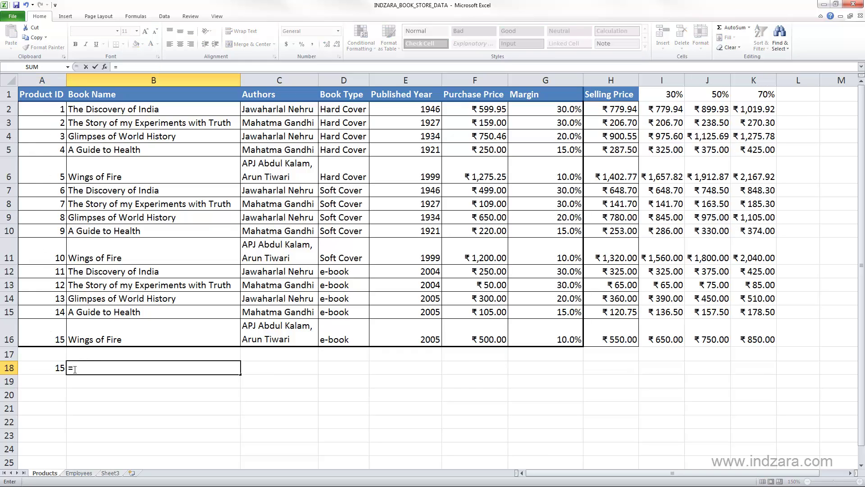
{"action": "type", "text": "count("}
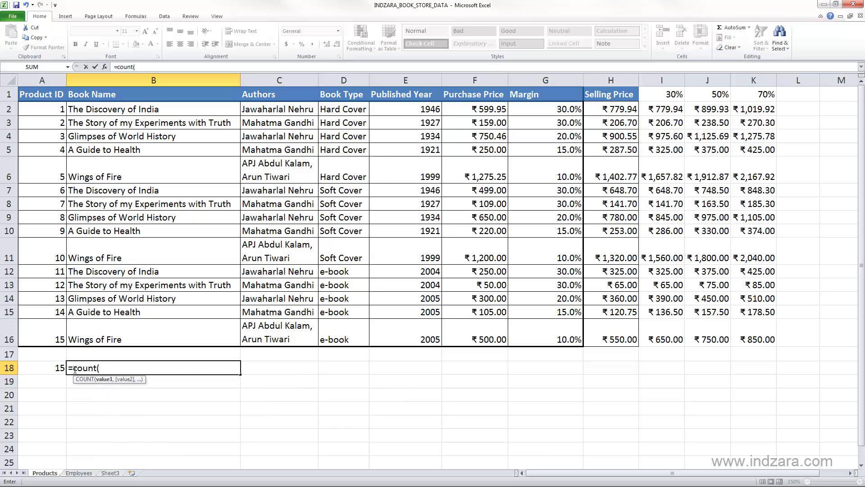
{"action": "left_click_drag", "start_coordinate": [92, 110], "coordinate": [101, 338]}
{"action": "type", "text": ")"}
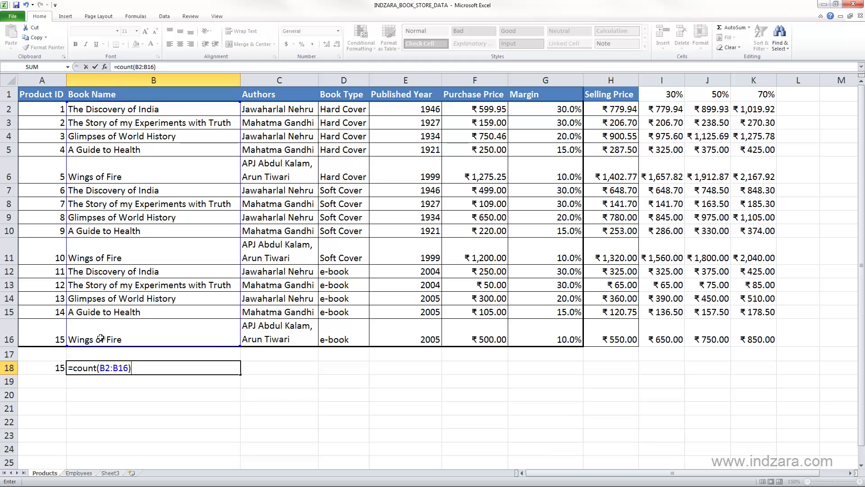
{"action": "key", "text": "Return"}
{"action": "left_click", "coordinate": [108, 372]}
Step: Compare A18's COUNT formula without changes, then return to B18
{"action": "key", "text": "Left"}
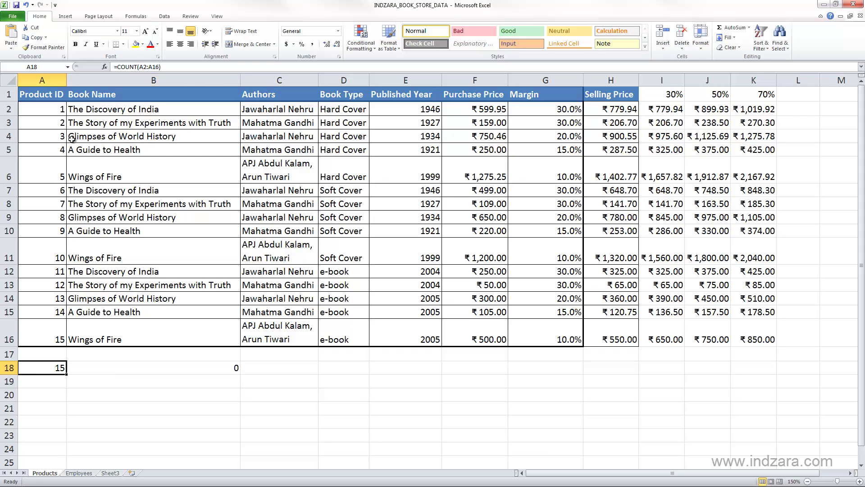
{"action": "left_click", "coordinate": [138, 67]}
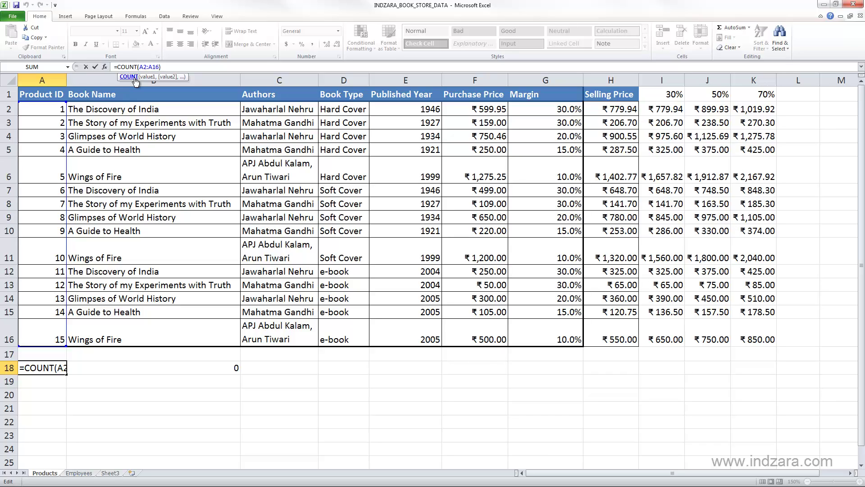
{"action": "key", "text": "Escape"}
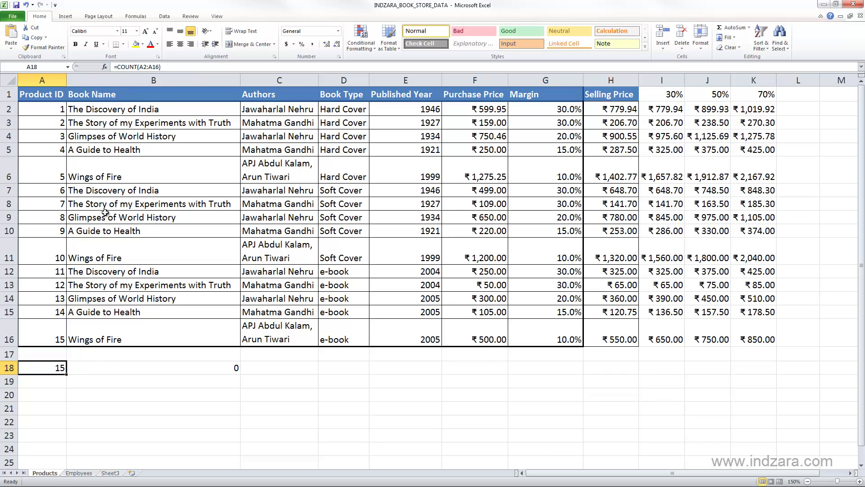
{"action": "left_click", "coordinate": [120, 372]}
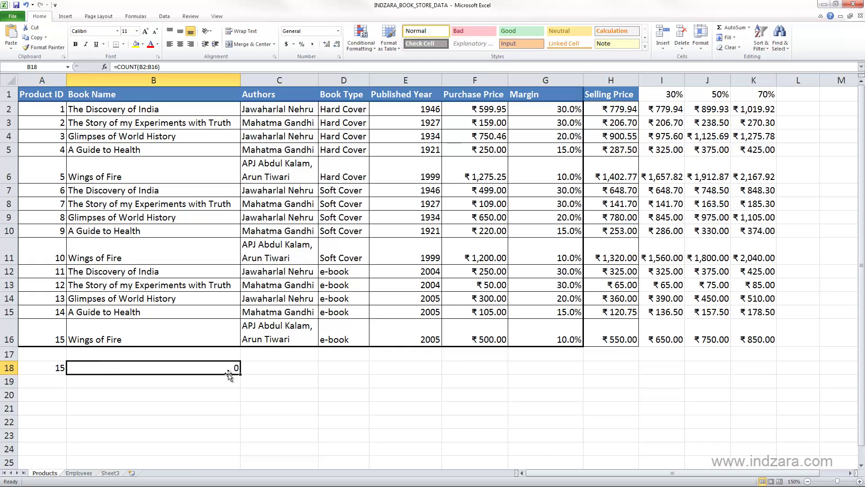
Step: Replace B18 with =COUNTA(B2:B16), counting 15 book names, and compare with A18
{"action": "type", "text": "="}
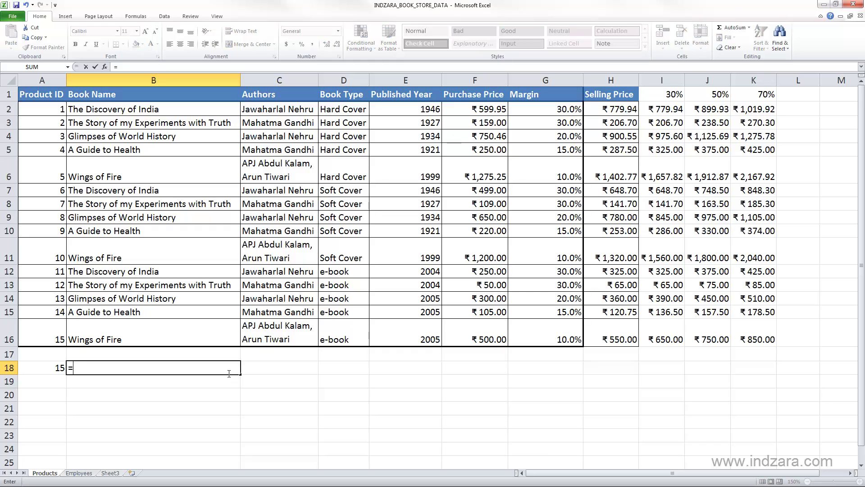
{"action": "type", "text": "count"}
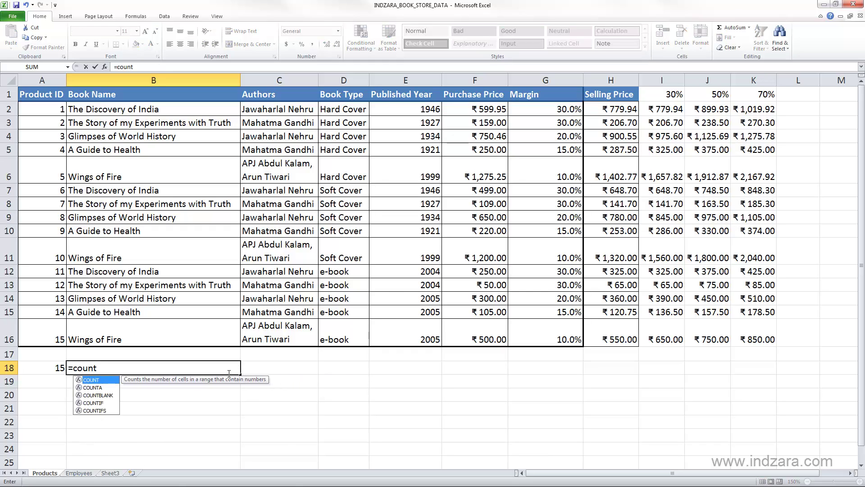
{"action": "type", "text": "a"}
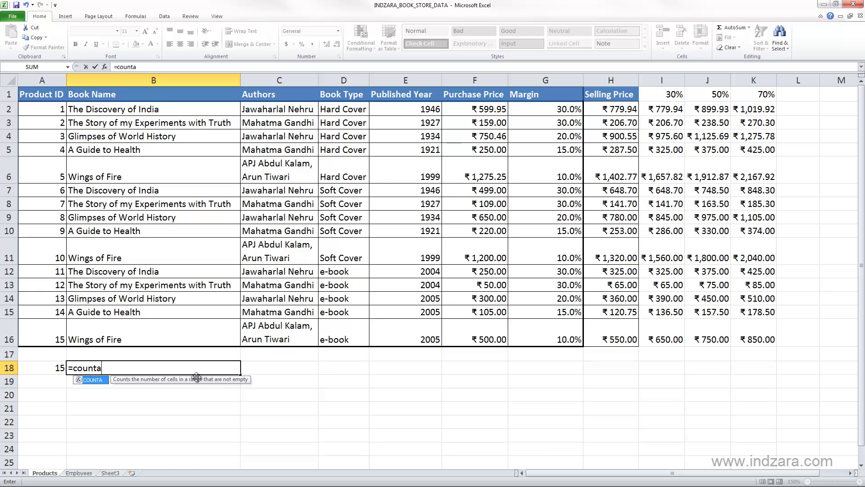
{"action": "type", "text": "("}
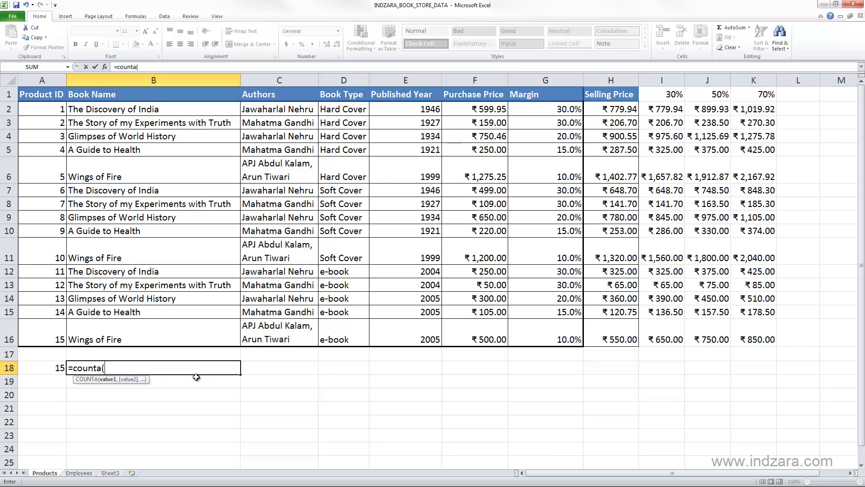
{"action": "left_click_drag", "start_coordinate": [90, 109], "coordinate": [103, 334]}
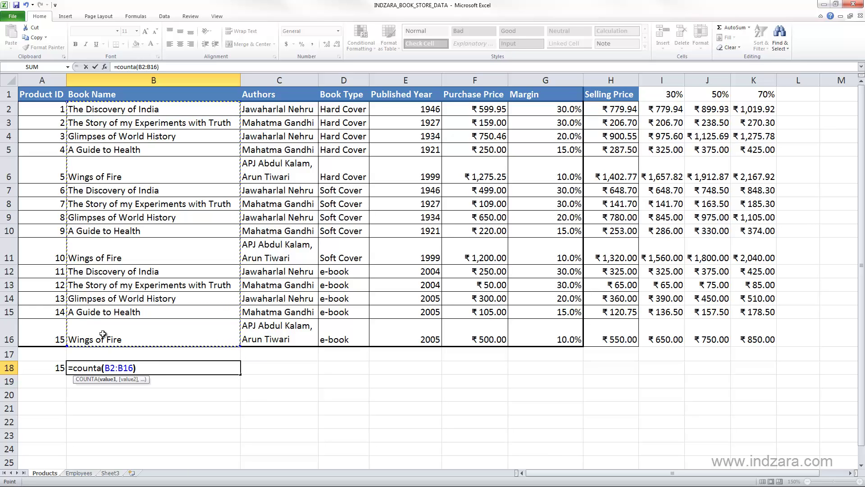
{"action": "type", "text": ")"}
{"action": "key", "text": "Return"}
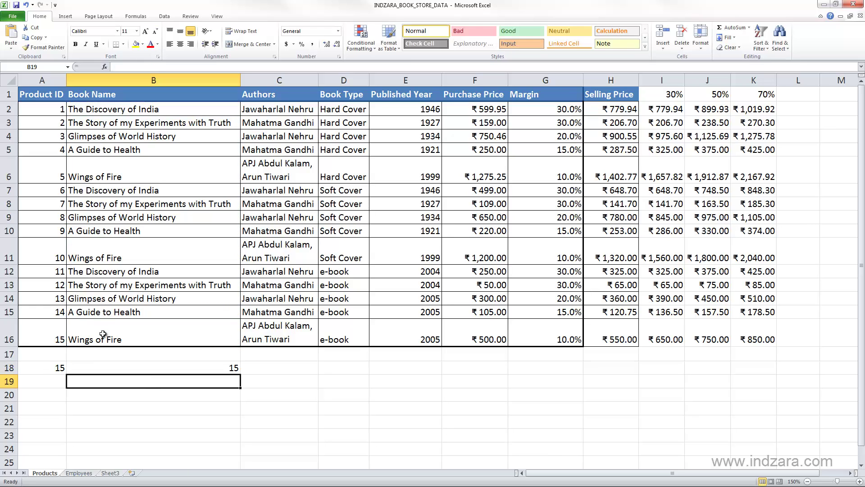
{"action": "left_click", "coordinate": [199, 365]}
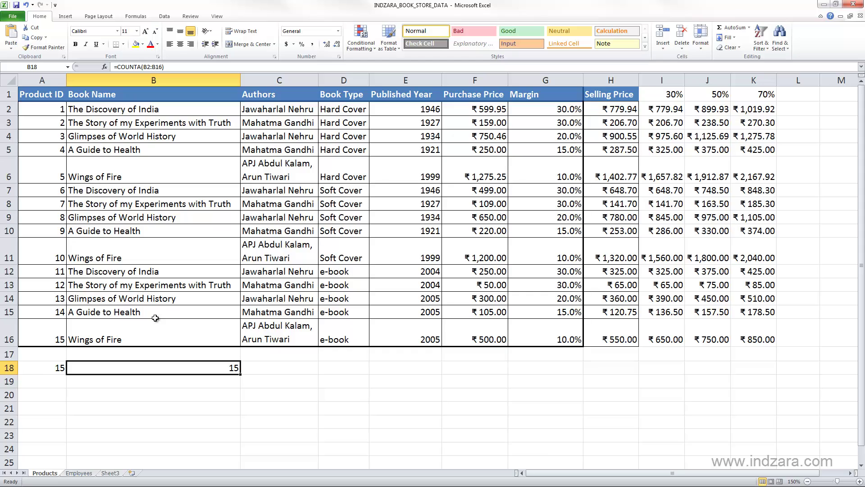
{"action": "left_click", "coordinate": [58, 369]}
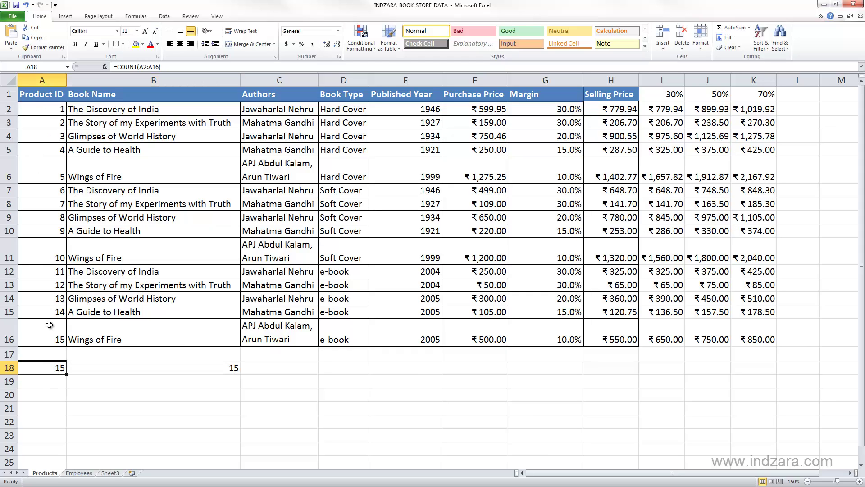
Step: Start a COUNTBLANK formula in C18 using the function autocomplete
{"action": "left_click", "coordinate": [244, 368]}
{"action": "type", "text": "=co"}
{"action": "key", "text": "BackSpace"}
{"action": "key", "text": "BackSpace"}
{"action": "key", "text": "BackSpace"}
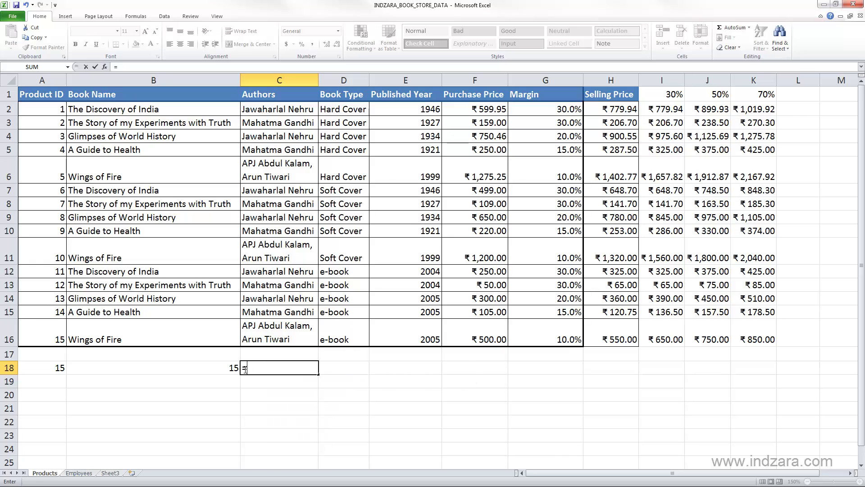
{"action": "type", "text": "c"}
{"action": "key", "text": "BackSpace"}
{"action": "type", "text": "=count("}
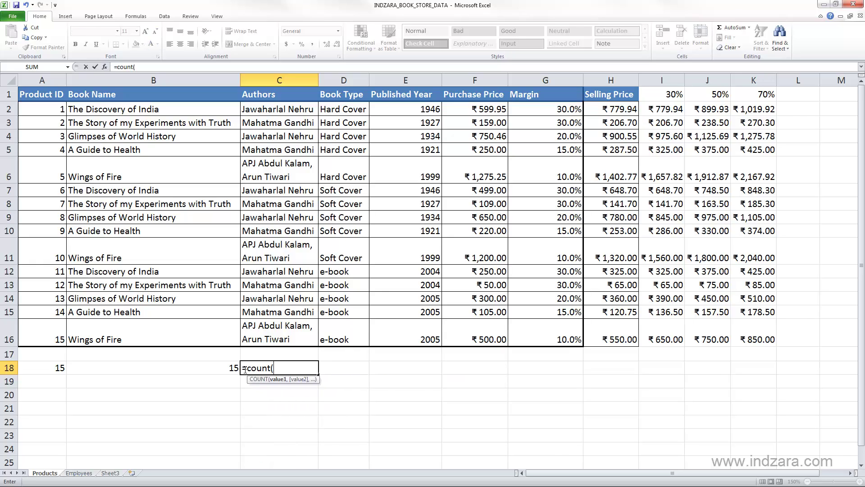
{"action": "key", "text": "BackSpace"}
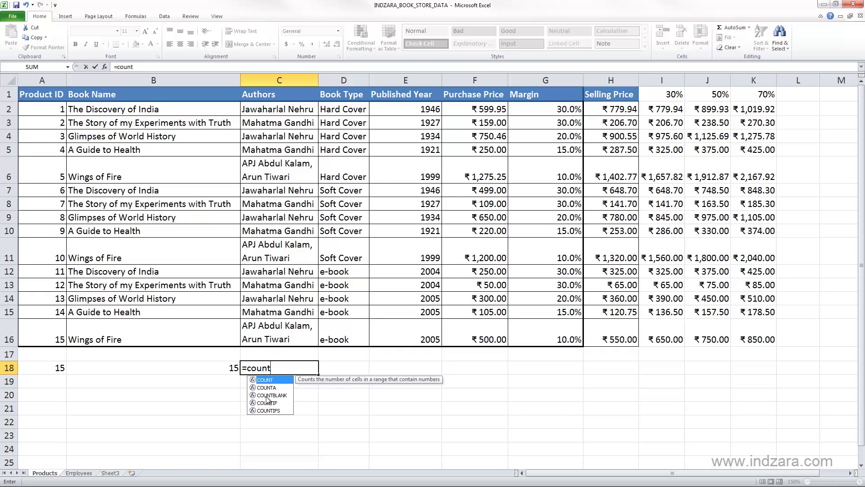
{"action": "key", "text": "Down"}
{"action": "key", "text": "Down"}
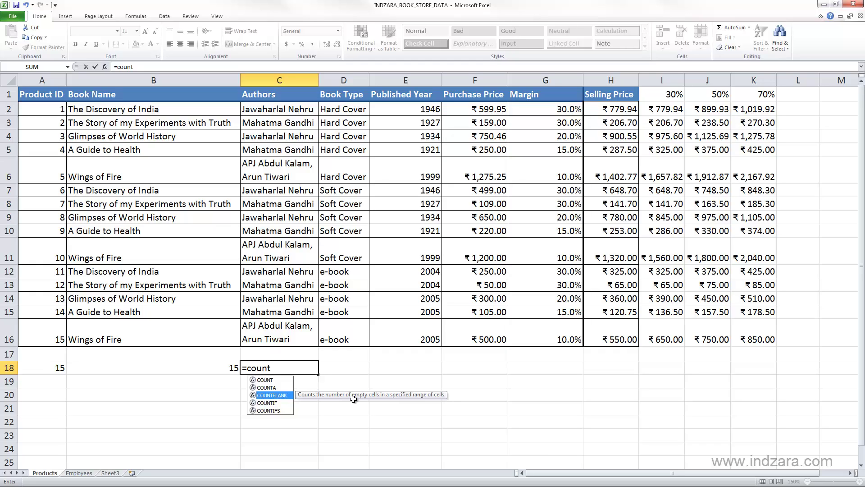
{"action": "type", "text": "b"}
{"action": "key", "text": "Tab"}
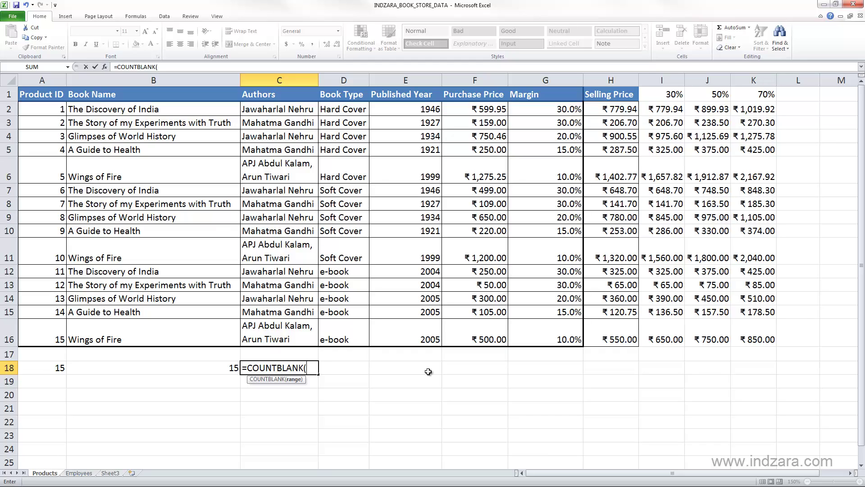
Step: Set its range to F18:G19, returning 4, and highlight the counted empty block
{"action": "left_click_drag", "start_coordinate": [449, 367], "coordinate": [533, 384]}
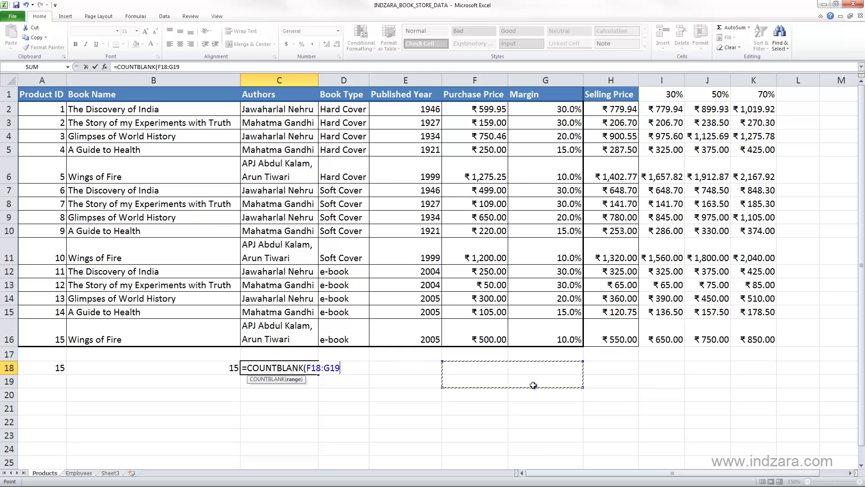
{"action": "type", "text": ")"}
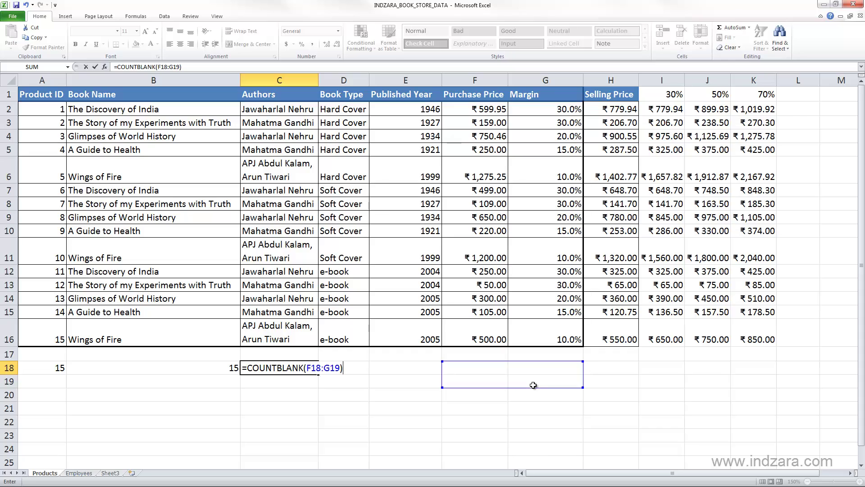
{"action": "key", "text": "Return"}
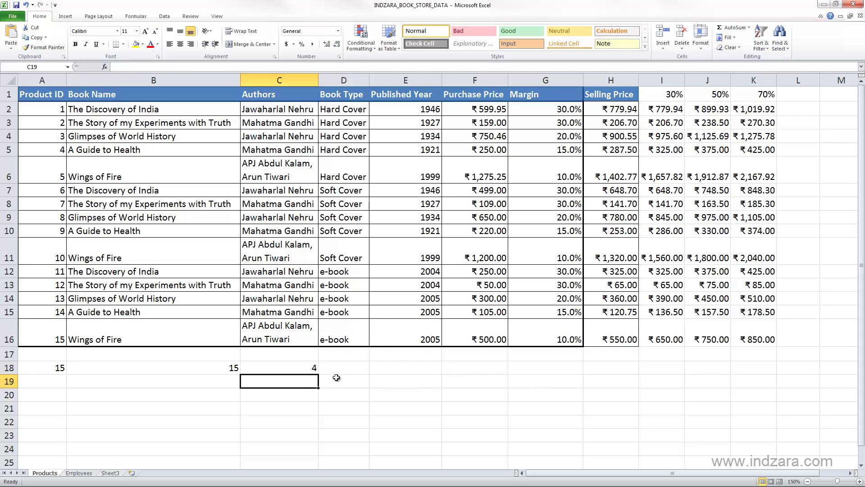
{"action": "left_click", "coordinate": [316, 366]}
{"action": "left_click_drag", "start_coordinate": [521, 372], "coordinate": [525, 382]}
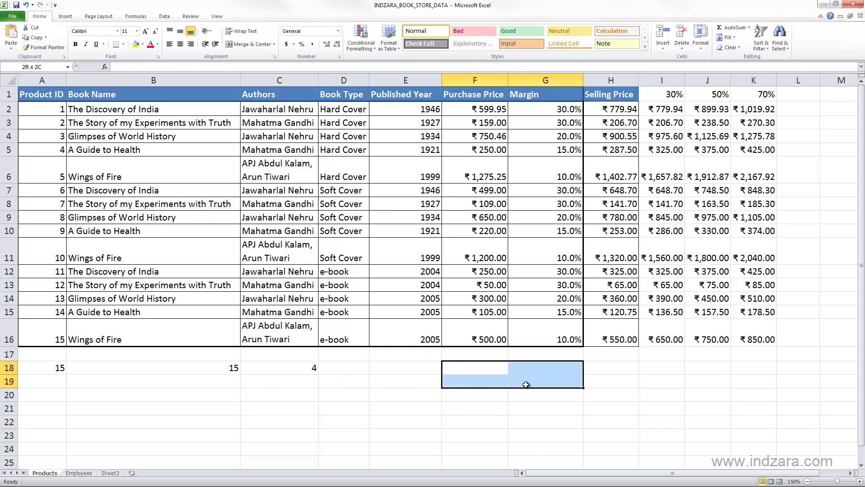
{"action": "left_click", "coordinate": [311, 368]}
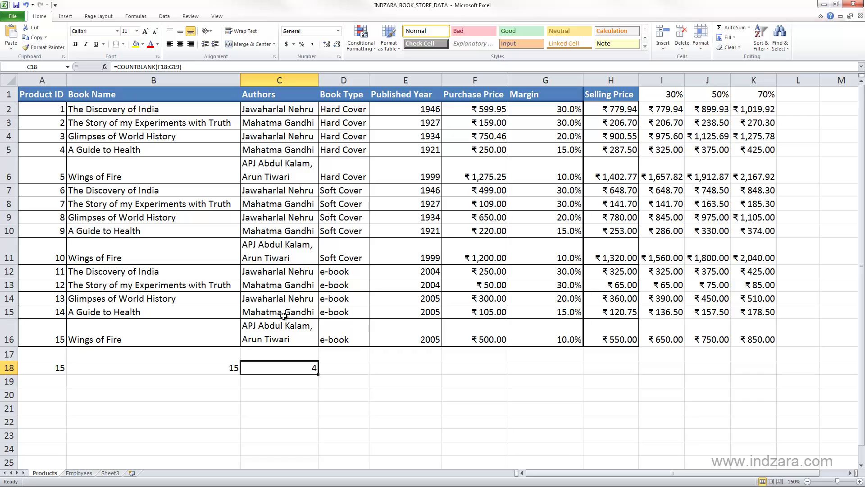
{"action": "key", "text": "Right"}
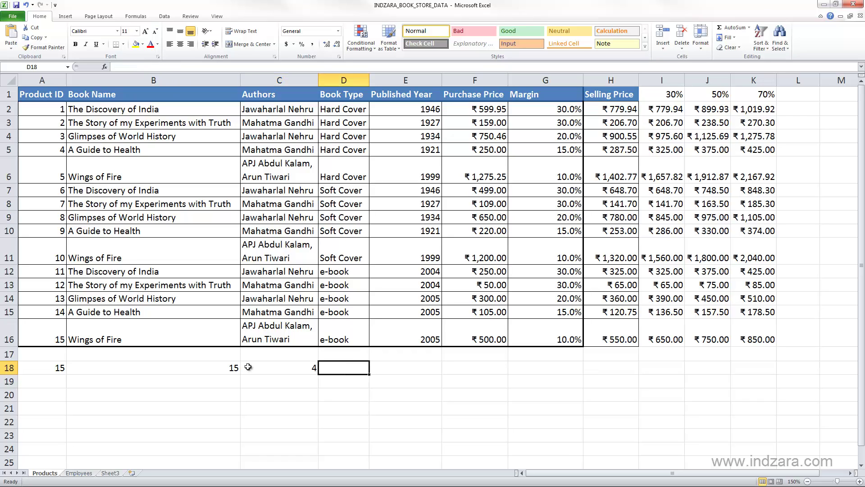
Step: On the Employees sheet, begin =COUNTIF( in ND2 beside the first employee's row
{"action": "left_click", "coordinate": [80, 472]}
{"action": "left_click", "coordinate": [400, 126]}
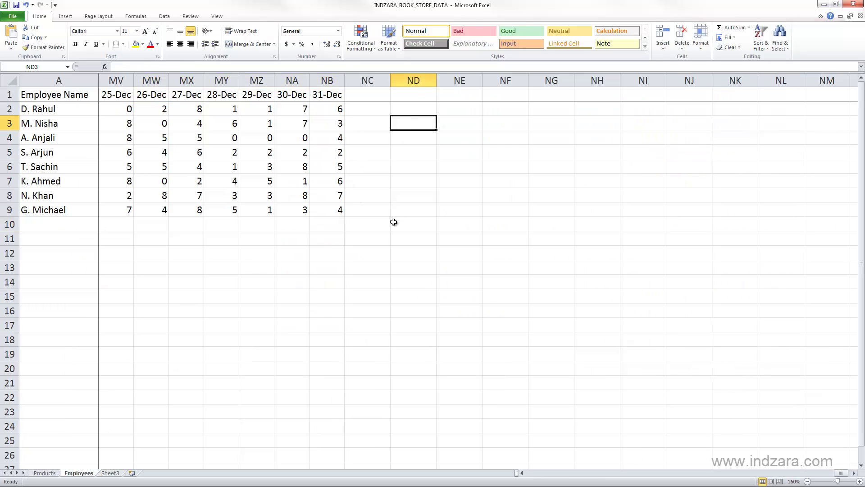
{"action": "left_click", "coordinate": [409, 108]}
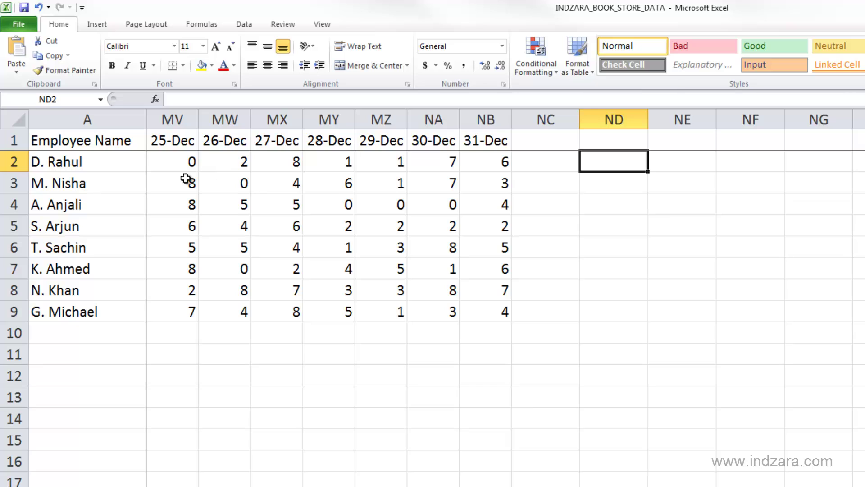
{"action": "type", "text": "=countif"}
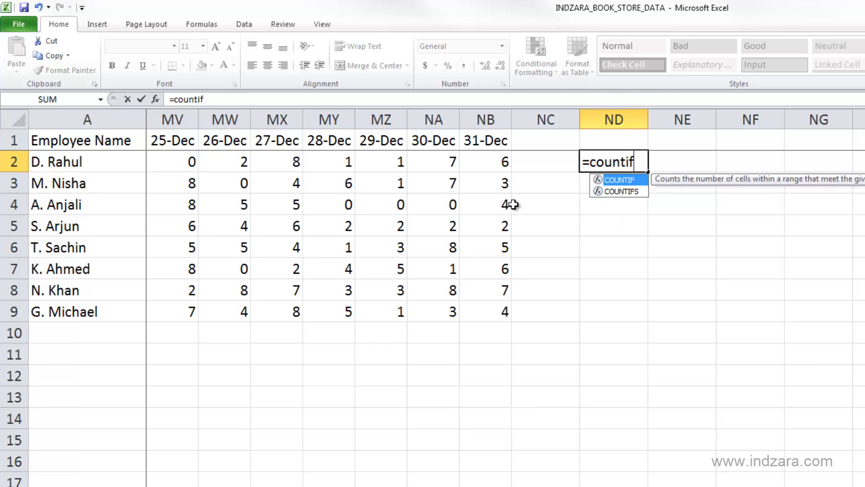
{"action": "type", "text": "("}
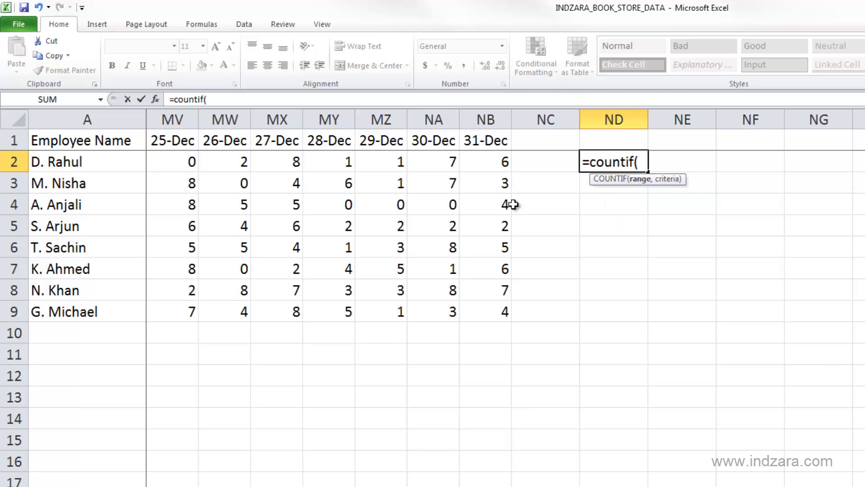
{"action": "key", "text": "BackSpace"}
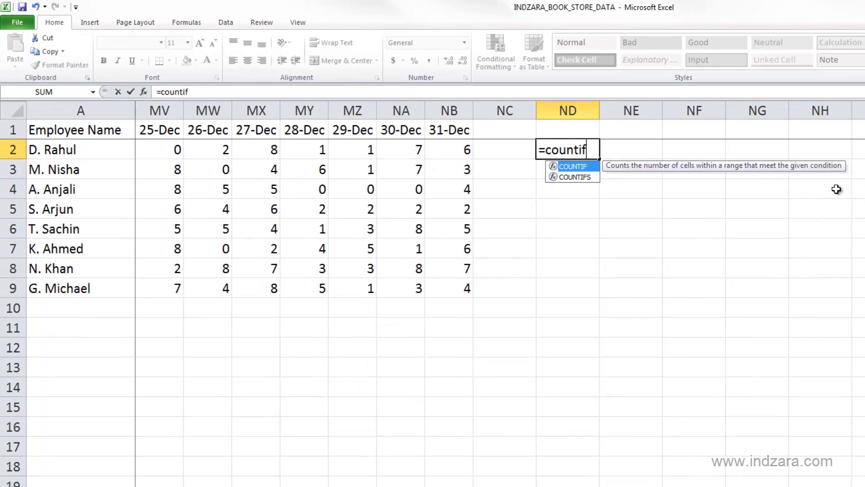
{"action": "type", "text": "("}
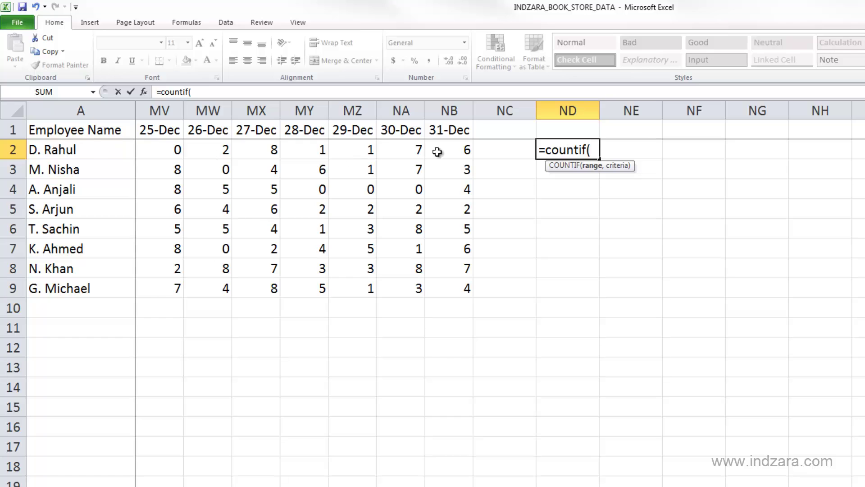
Step: Complete ND2 as =COUNTIF(B2:NB2,0), counting 34 zero-hour days for the first employee
{"action": "left_click", "coordinate": [454, 150]}
{"action": "key", "text": "ctrl+shift+Left"}
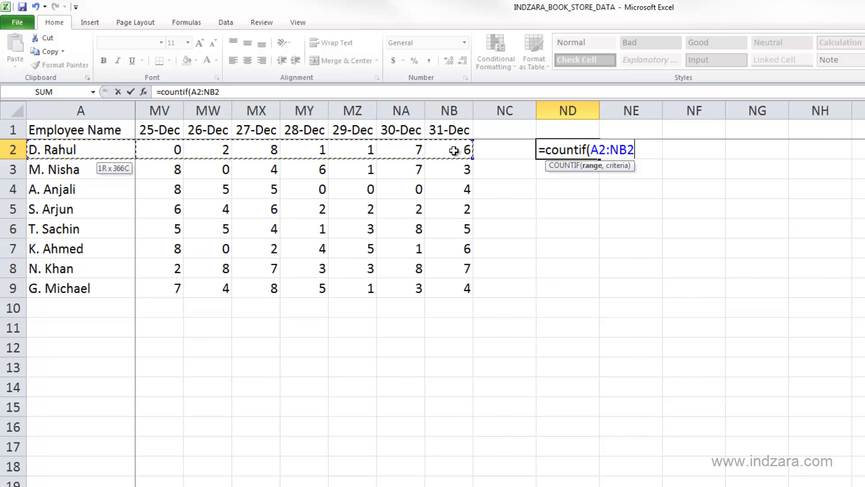
{"action": "key", "text": "shift+Right"}
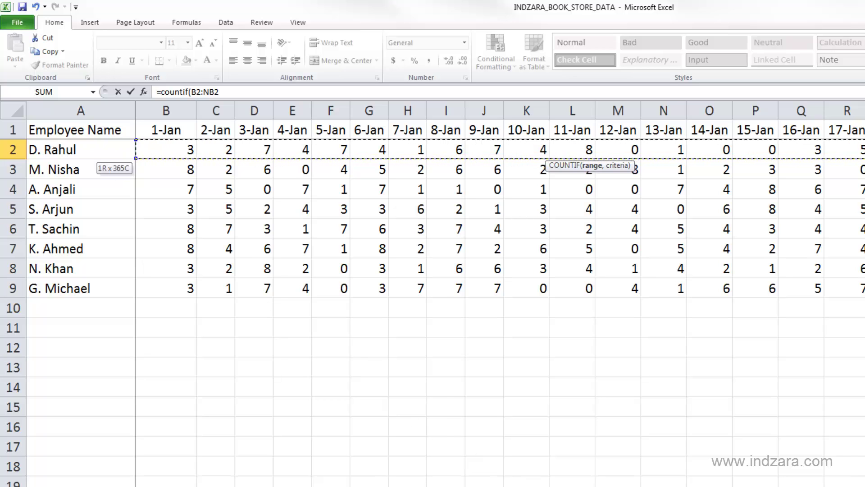
{"action": "scroll", "coordinate": [496, 208], "scroll_direction": "right", "scroll_amount": 1}
{"action": "scroll", "coordinate": [633, 270], "scroll_direction": "right", "scroll_amount": 20}
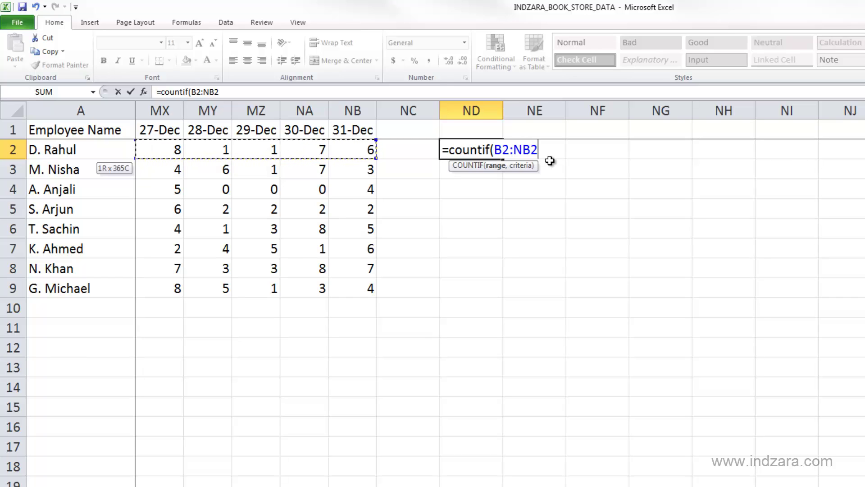
{"action": "type", "text": ","}
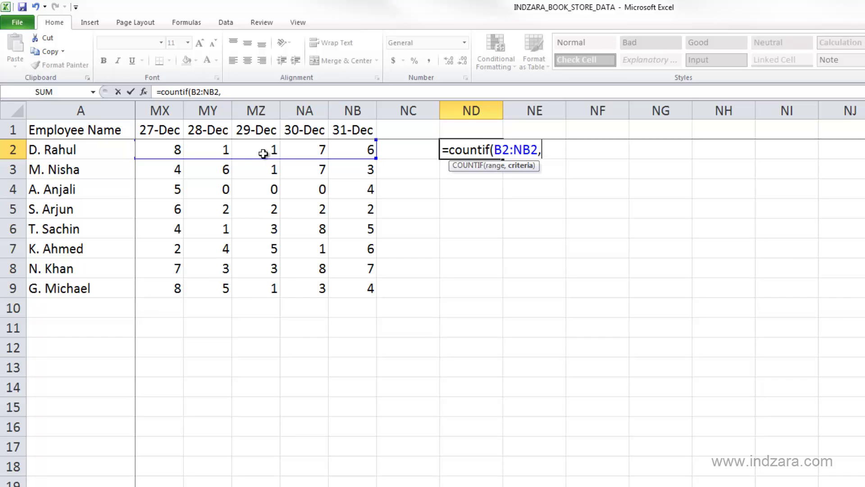
{"action": "type", "text": "0"}
{"action": "key", "text": "Return"}
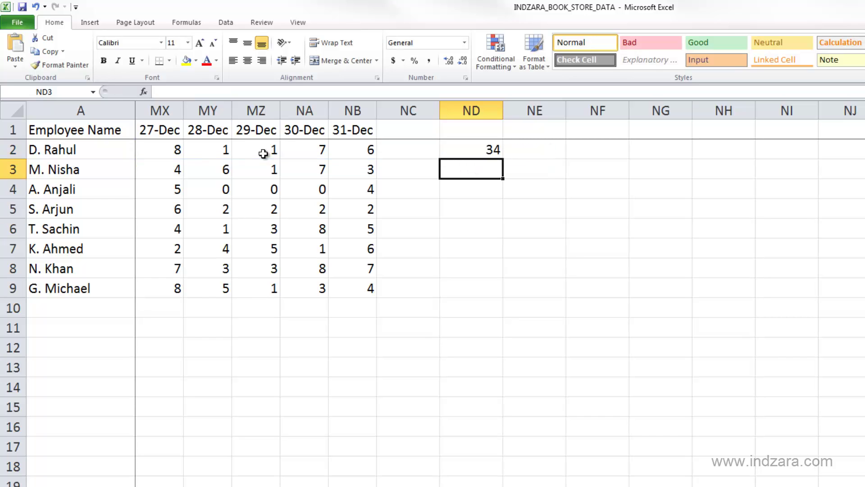
{"action": "left_click", "coordinate": [490, 146]}
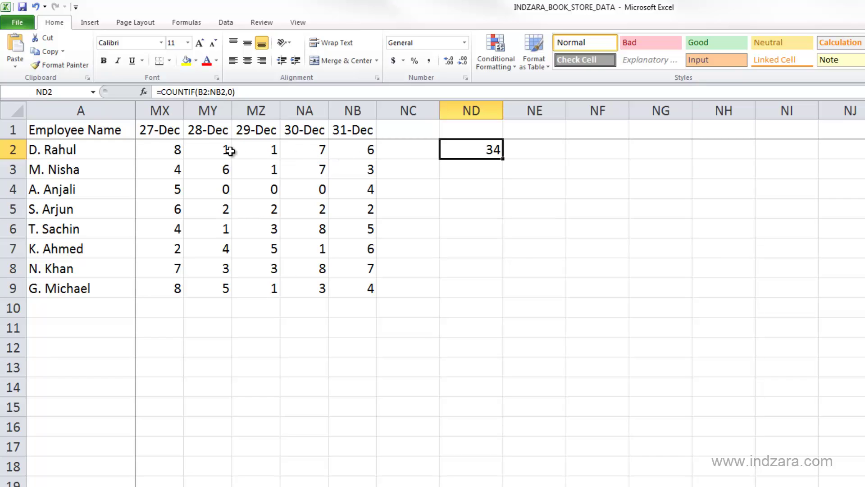
{"action": "left_click", "coordinate": [236, 92]}
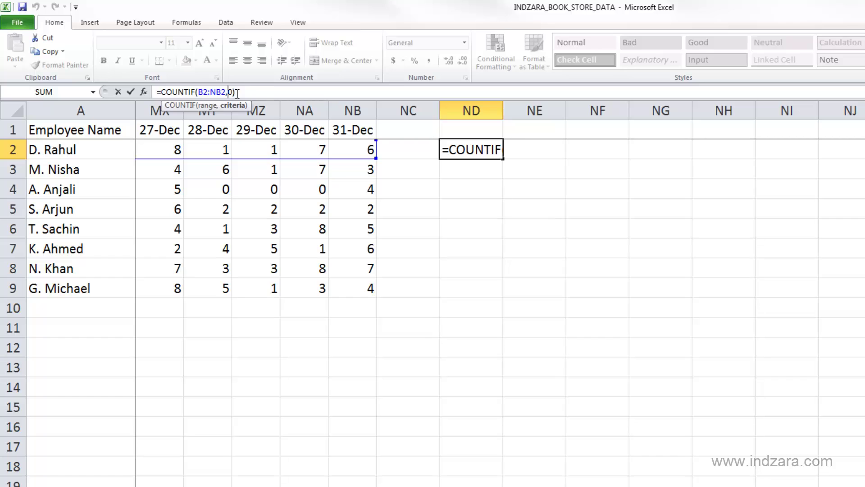
{"action": "key", "text": "Return"}
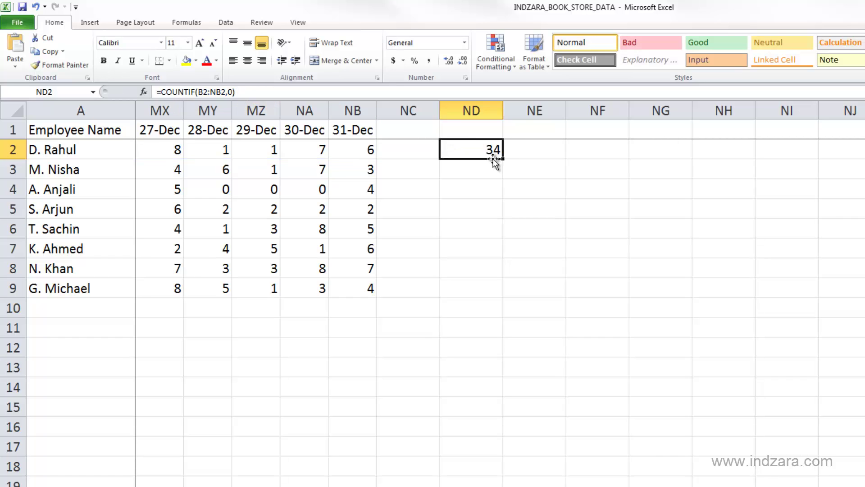
Step: Fill the zero-hour COUNTIF down to ND9 and verify ND3 references B3:NB3
{"action": "left_click_drag", "start_coordinate": [504, 160], "coordinate": [477, 287]}
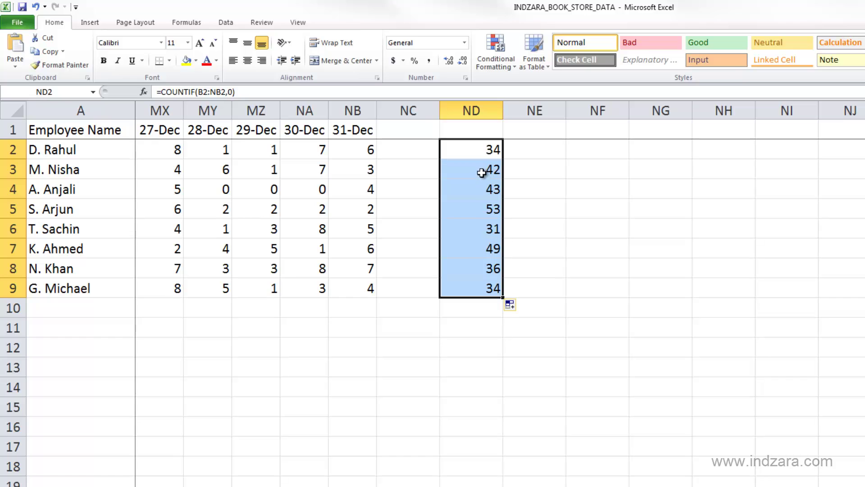
{"action": "left_click", "coordinate": [483, 170]}
{"action": "left_click", "coordinate": [352, 97]}
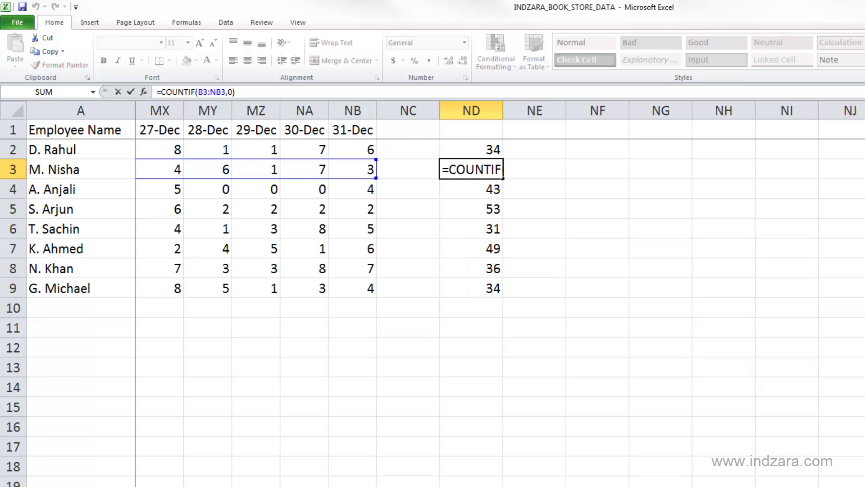
{"action": "scroll", "coordinate": [433, 207], "scroll_direction": "left", "scroll_amount": 15}
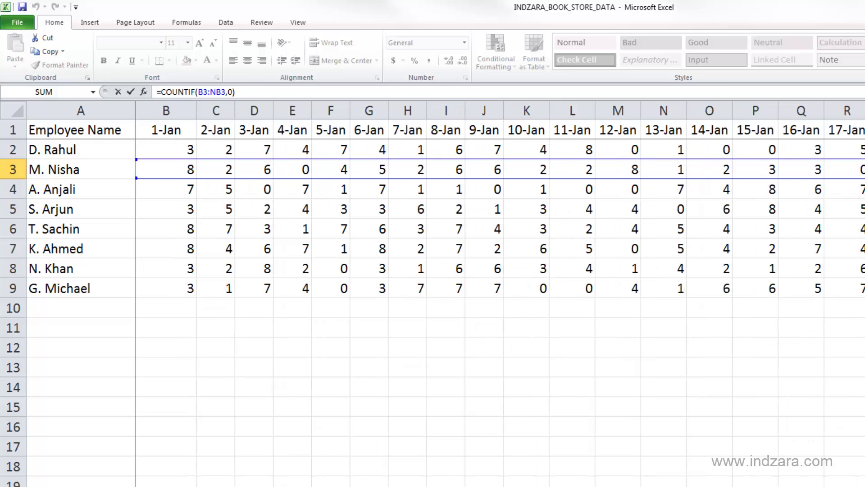
{"action": "scroll", "coordinate": [664, 319], "scroll_direction": "right", "scroll_amount": 15}
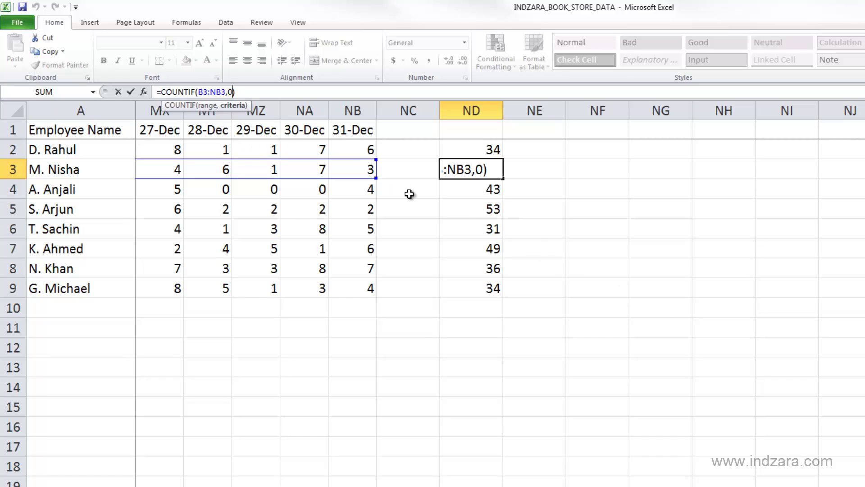
{"action": "key", "text": "ctrl+Return"}
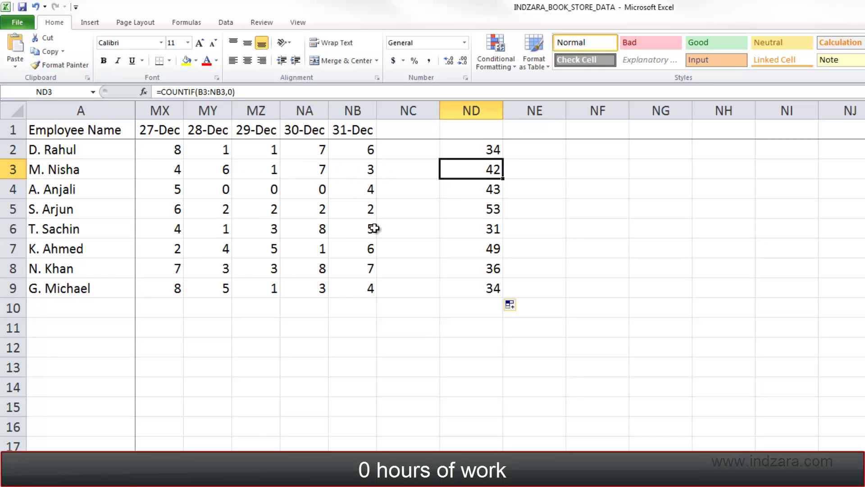
{"action": "left_click", "coordinate": [489, 150]}
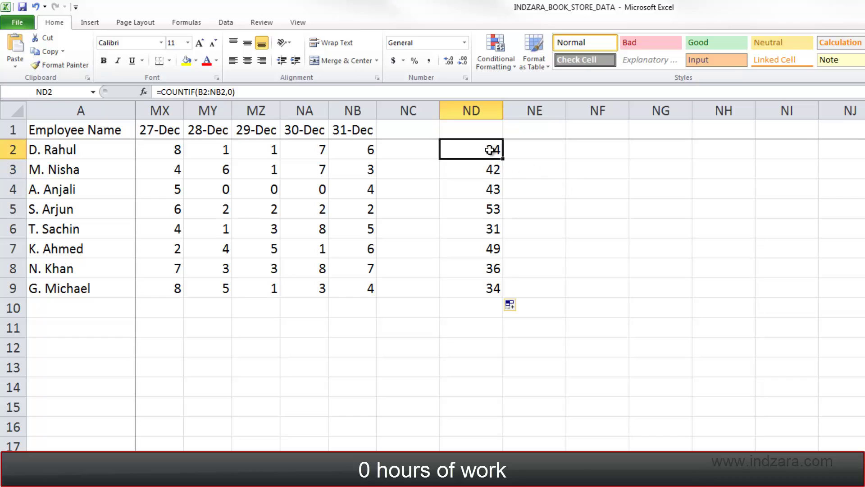
Step: Start a COUNTIF in NE2 over the first employee's daily hours B2:NB2
{"action": "left_click", "coordinate": [230, 92]}
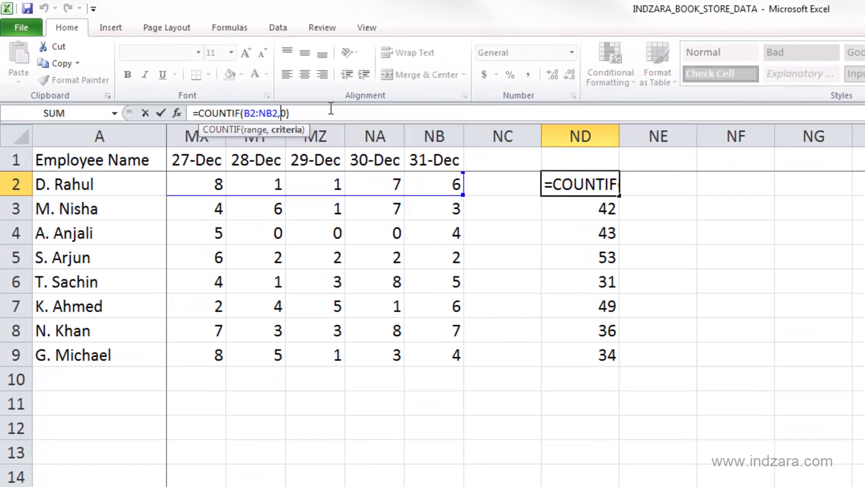
{"action": "key", "text": "ctrl+Return"}
{"action": "left_click", "coordinate": [651, 183]}
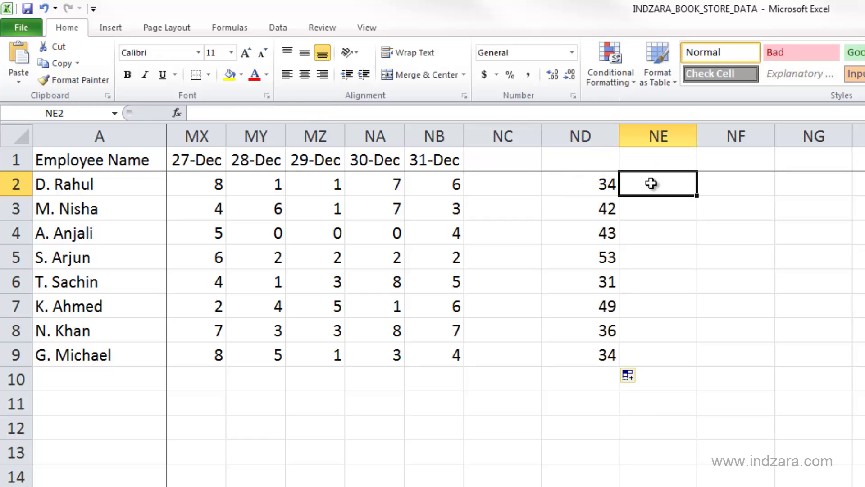
{"action": "type", "text": "=countif("}
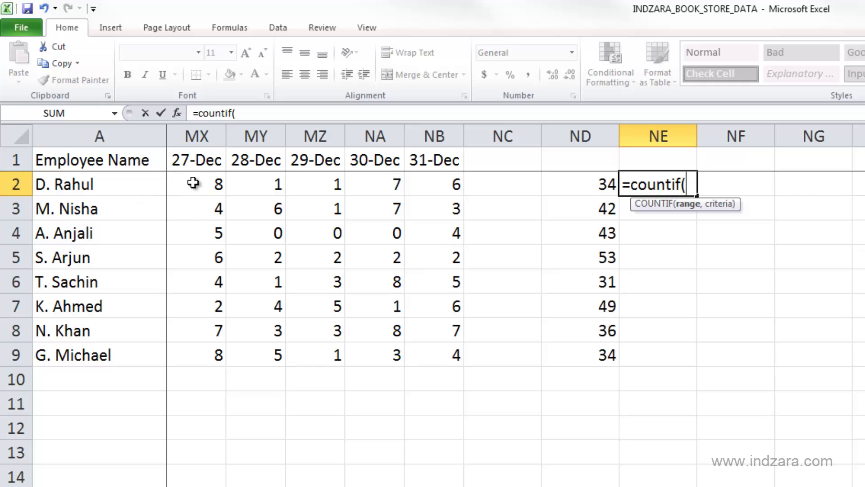
{"action": "left_click", "coordinate": [433, 185]}
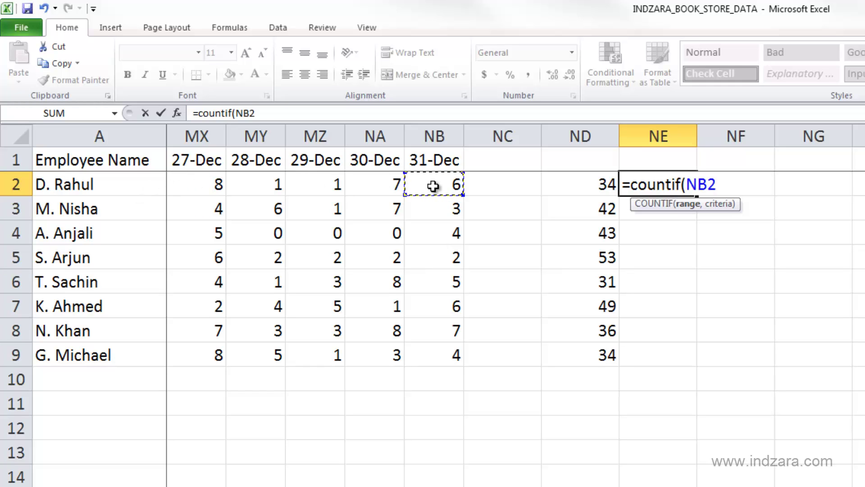
{"action": "key", "text": "ctrl+shift+Left"}
{"action": "key", "text": "shift+Right"}
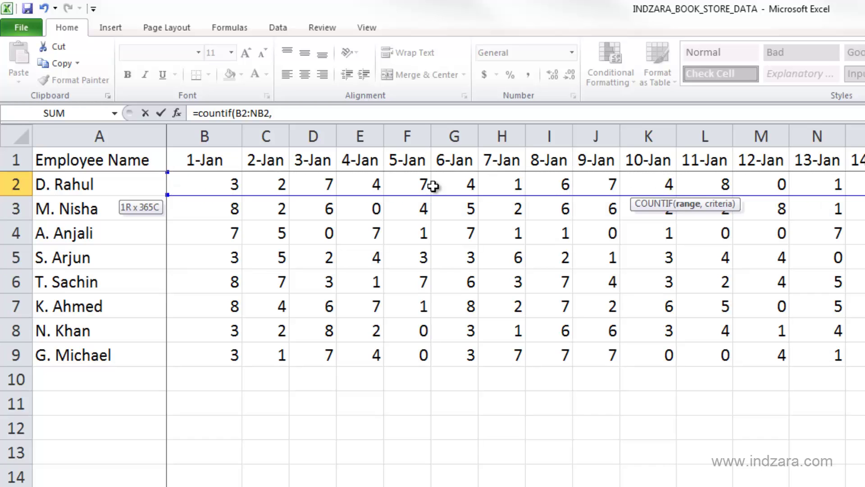
{"action": "type", "text": ","}
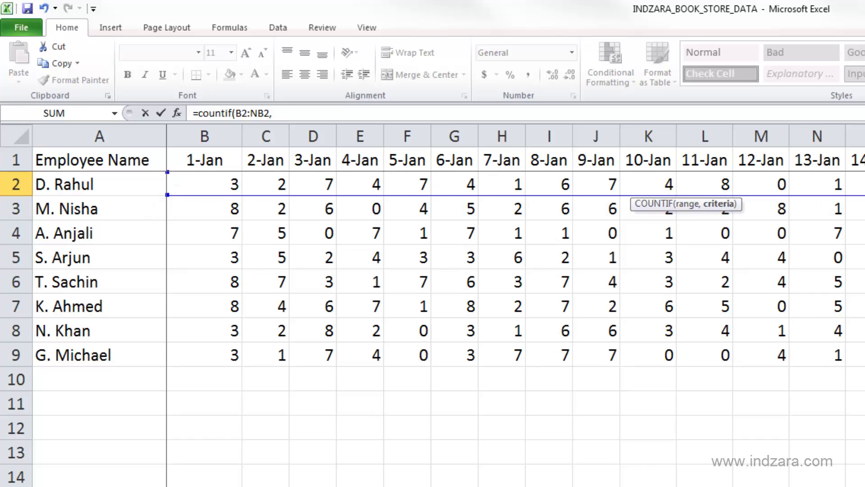
Step: Add the criterion ">"&0 so NE2 returns 331 days with hours above zero
{"action": "key", "text": "ctrl+BackSpace"}
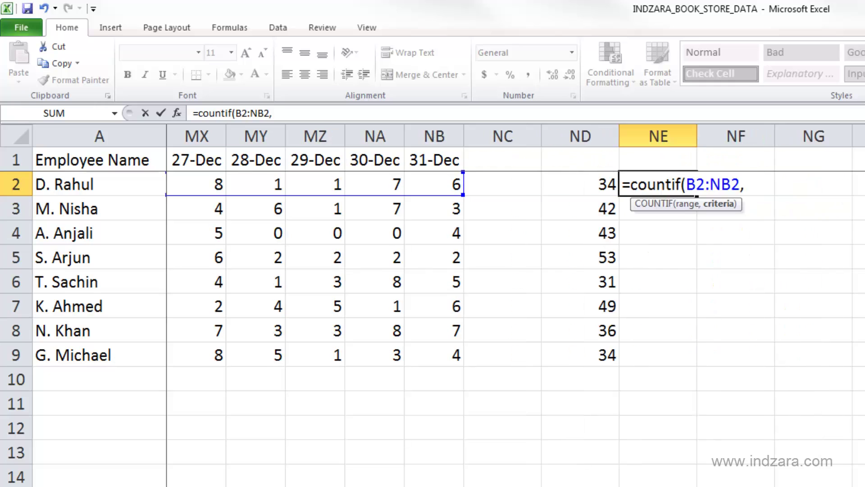
{"action": "left_click", "coordinate": [291, 112]}
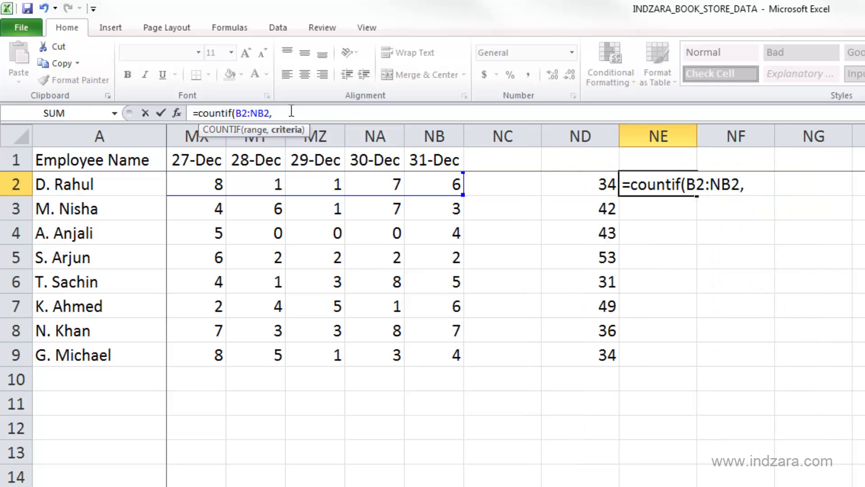
{"action": "type", "text": "\""}
{"action": "type", "text": ">\"&"}
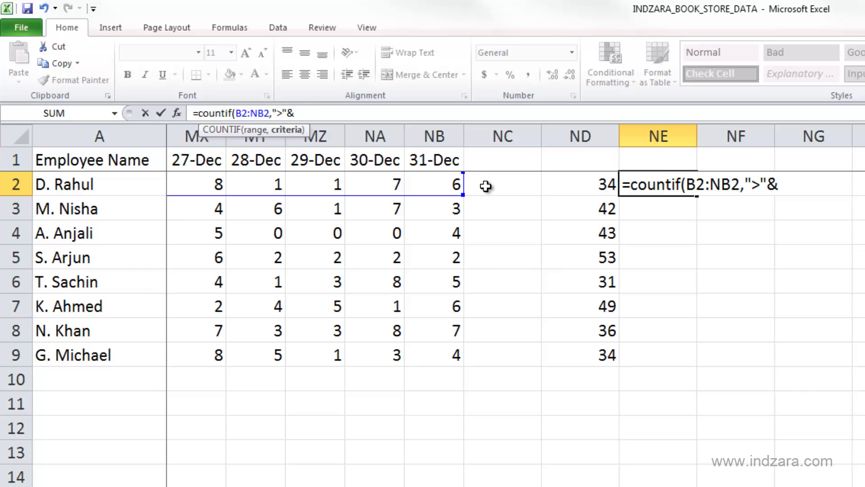
{"action": "type", "text": "0"}
{"action": "type", "text": ")"}
{"action": "key", "text": "Return"}
{"action": "key", "text": "Up"}
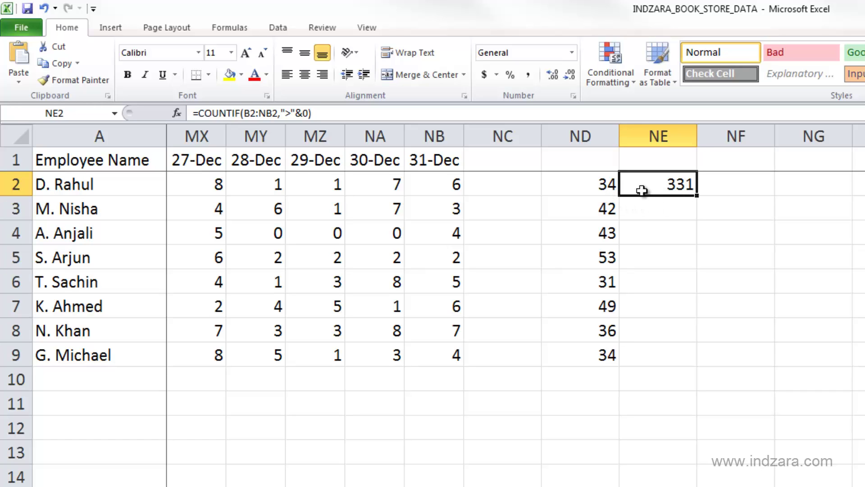
{"action": "left_click", "coordinate": [601, 185]}
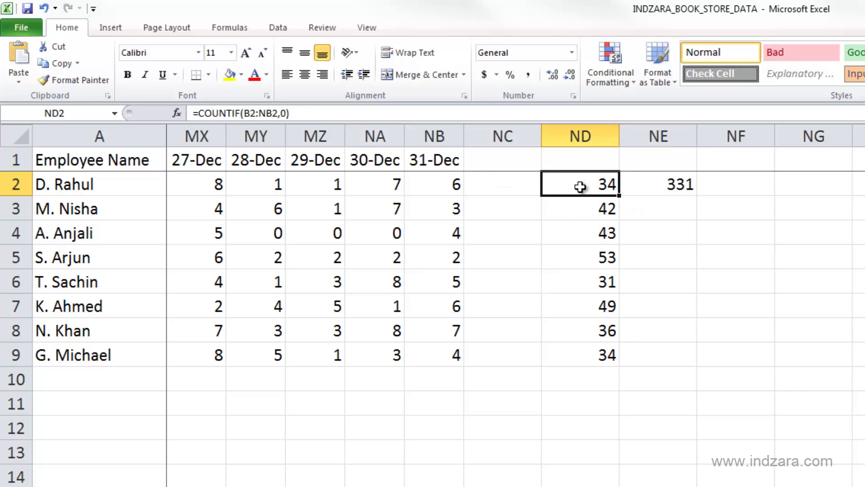
{"action": "left_click_drag", "start_coordinate": [675, 185], "coordinate": [606, 185]}
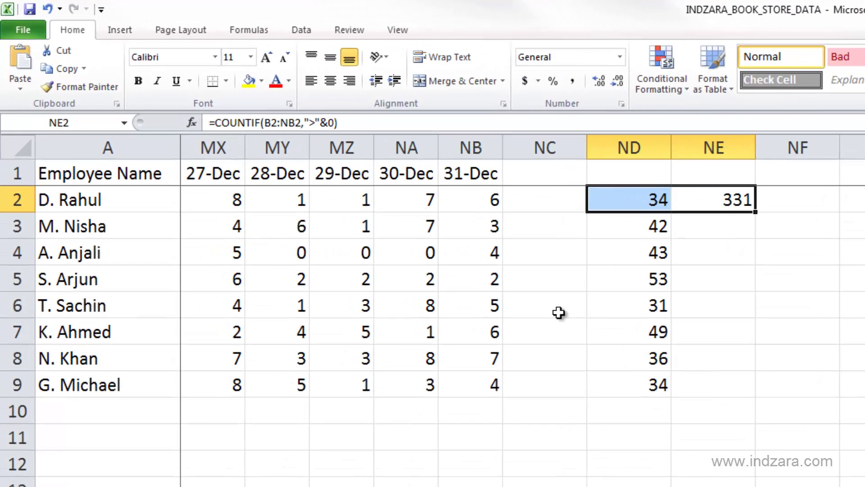
{"action": "left_click", "coordinate": [650, 201]}
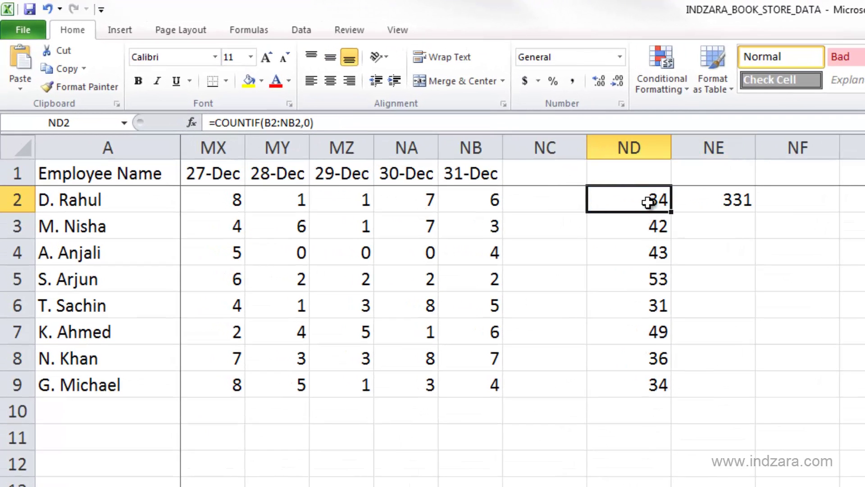
{"action": "left_click", "coordinate": [751, 204]}
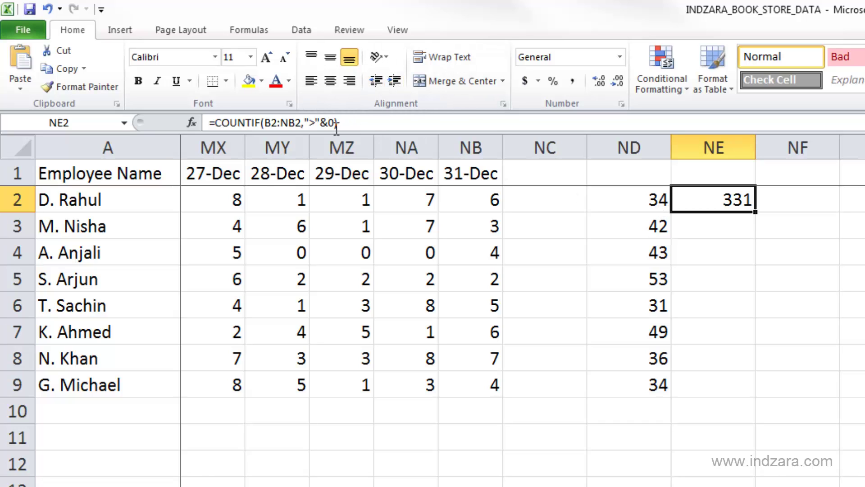
Step: Change NE2's criterion operator to not-equal, giving "<>"&0
{"action": "left_click", "coordinate": [314, 123]}
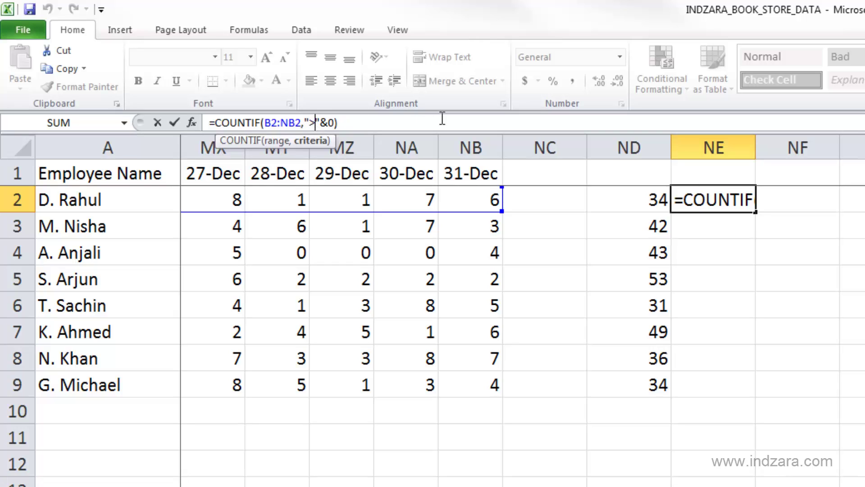
{"action": "type", "text": "="}
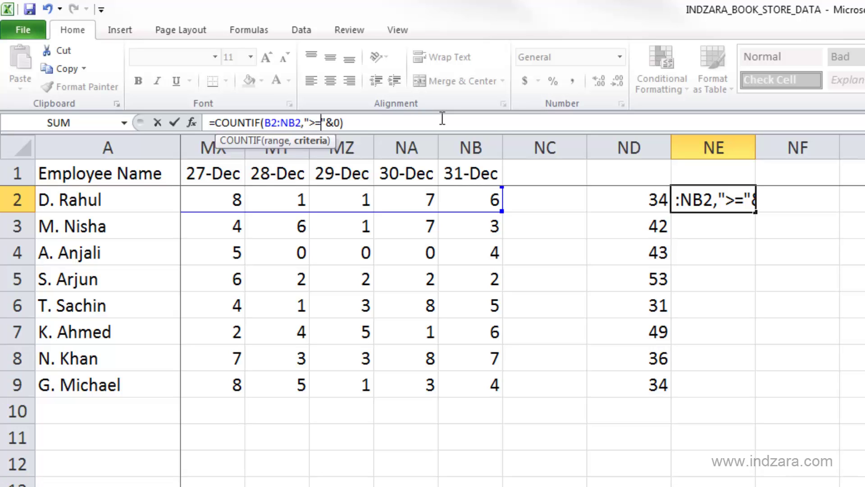
{"action": "key", "text": "BackSpace"}
{"action": "key", "text": "BackSpace"}
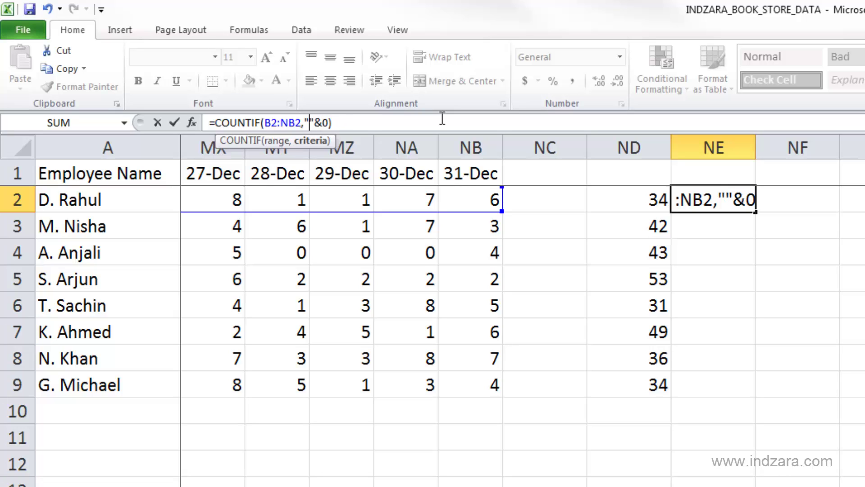
{"action": "type", "text": "<>"}
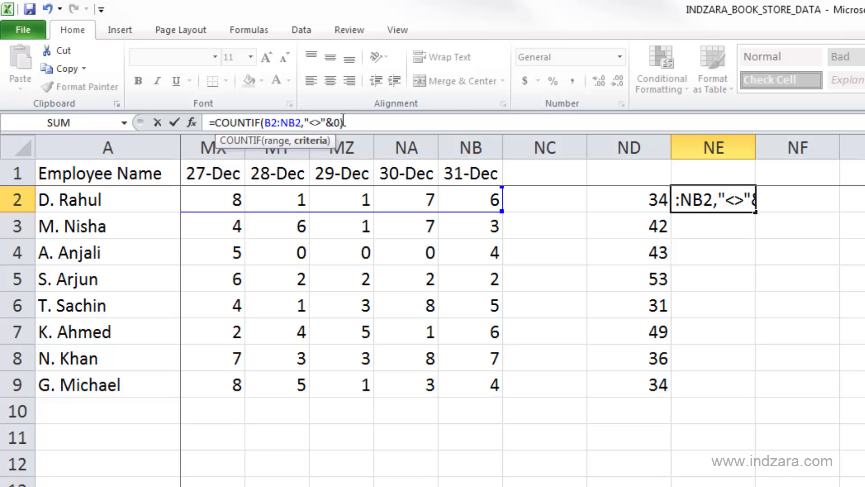
{"action": "key", "text": "Return"}
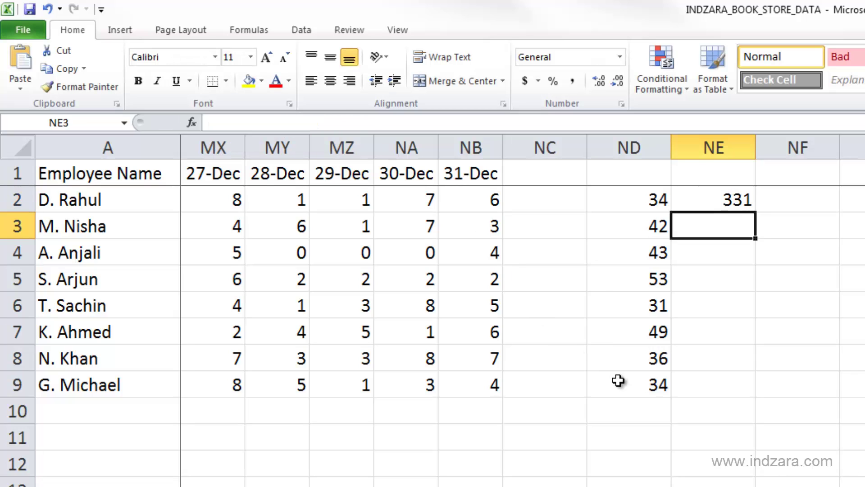
Step: Try <=, >=, < and > in NE2's criterion, finally keeping "<>"&0 returning 331
{"action": "left_click", "coordinate": [744, 211]}
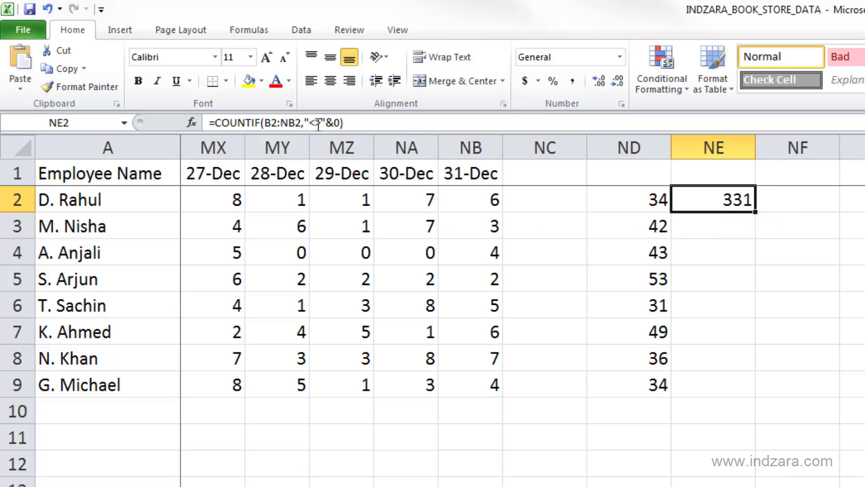
{"action": "left_click", "coordinate": [374, 124]}
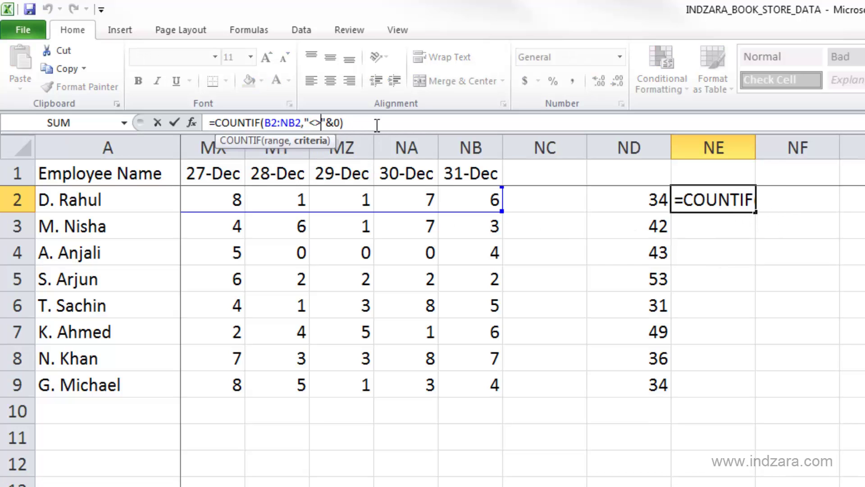
{"action": "key", "text": "BackSpace"}
{"action": "key", "text": "BackSpace"}
{"action": "type", "text": "<="}
{"action": "key", "text": "BackSpace"}
{"action": "key", "text": "BackSpace"}
{"action": "type", "text": ">="}
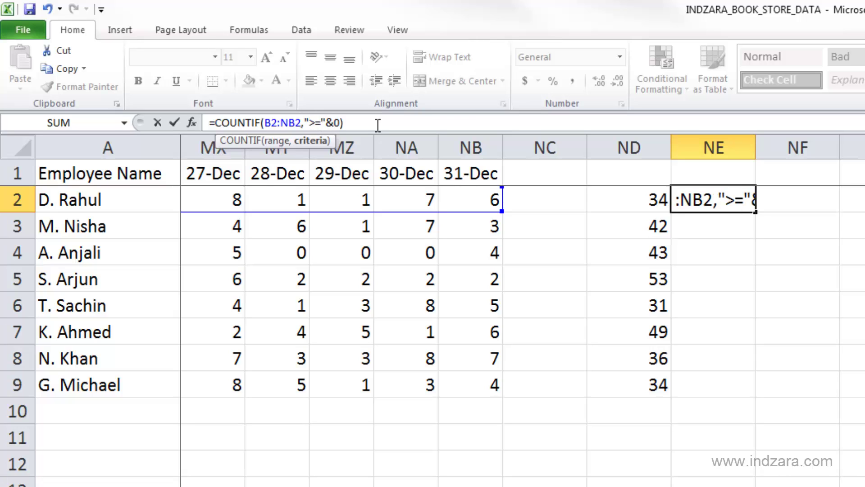
{"action": "key", "text": "BackSpace"}
{"action": "key", "text": "BackSpace"}
{"action": "type", "text": "<>"}
{"action": "key", "text": "BackSpace"}
{"action": "key", "text": "BackSpace"}
{"action": "type", "text": "<"}
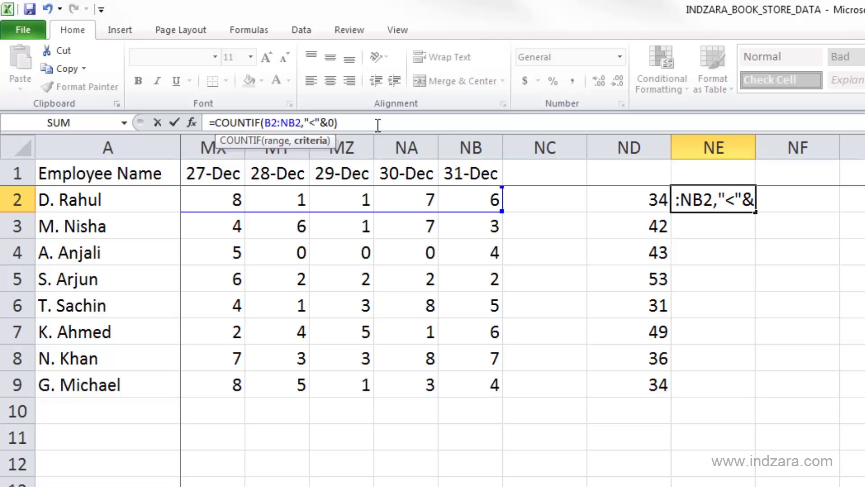
{"action": "key", "text": "BackSpace"}
{"action": "type", "text": ">"}
{"action": "key", "text": "Left"}
{"action": "type", "text": "<"}
{"action": "key", "text": "Return"}
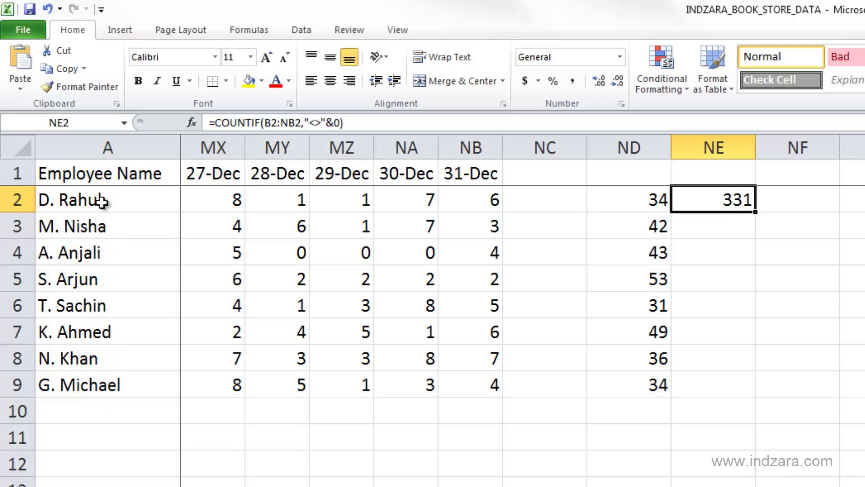
Step: Enter a COUNTIF in NF2 matching the first employee's name within A2:A9, returning 1
{"action": "left_click", "coordinate": [798, 201]}
{"action": "type", "text": "=coun"}
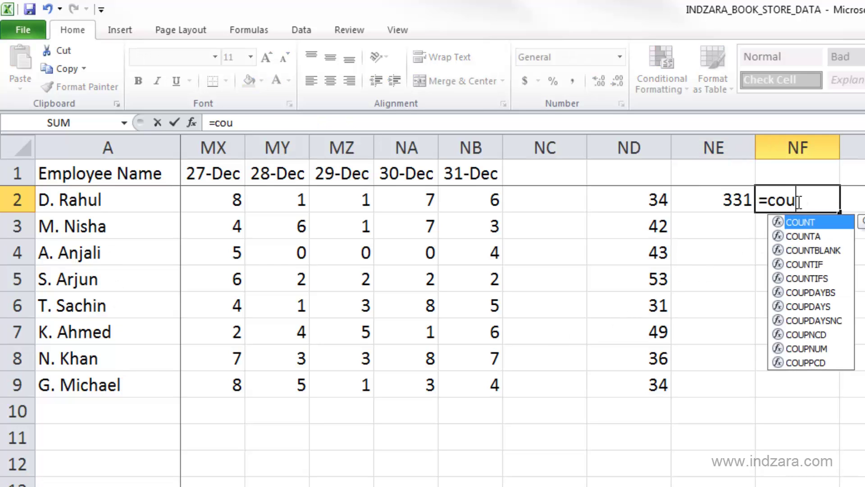
{"action": "type", "text": "tif("}
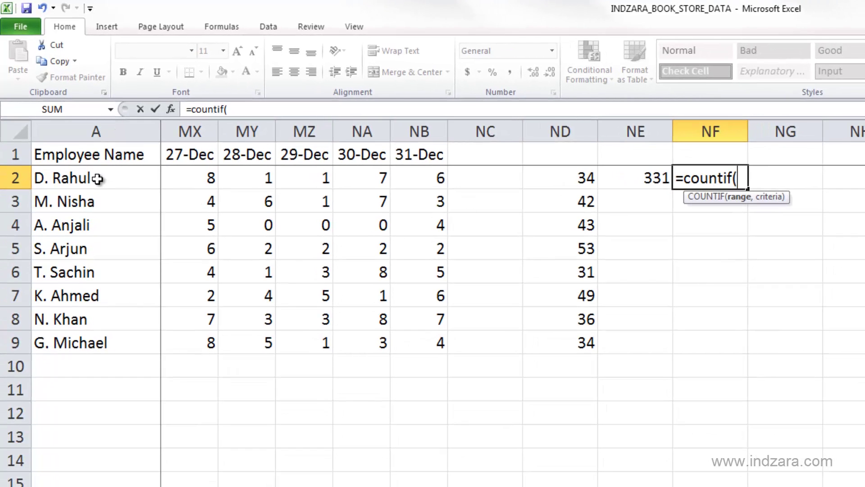
{"action": "left_click_drag", "start_coordinate": [97, 179], "coordinate": [79, 344]}
{"action": "type", "text": ","}
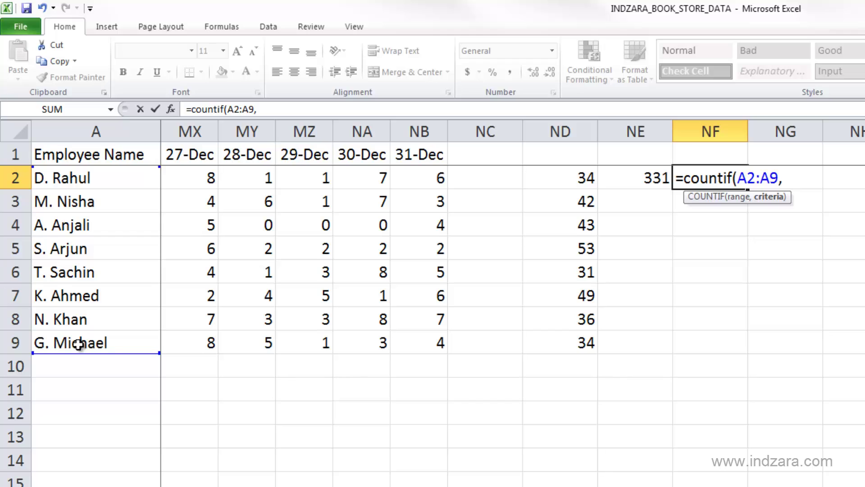
{"action": "type", "text": "\"D.Ra"}
{"action": "key", "text": "BackSpace"}
{"action": "key", "text": "BackSpace"}
{"action": "type", "text": "Rahul\""}
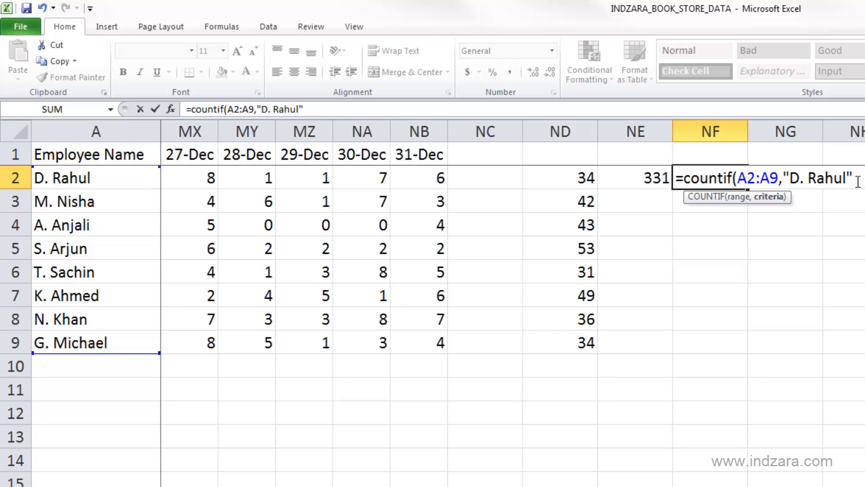
{"action": "type", "text": ")"}
{"action": "key", "text": "Return"}
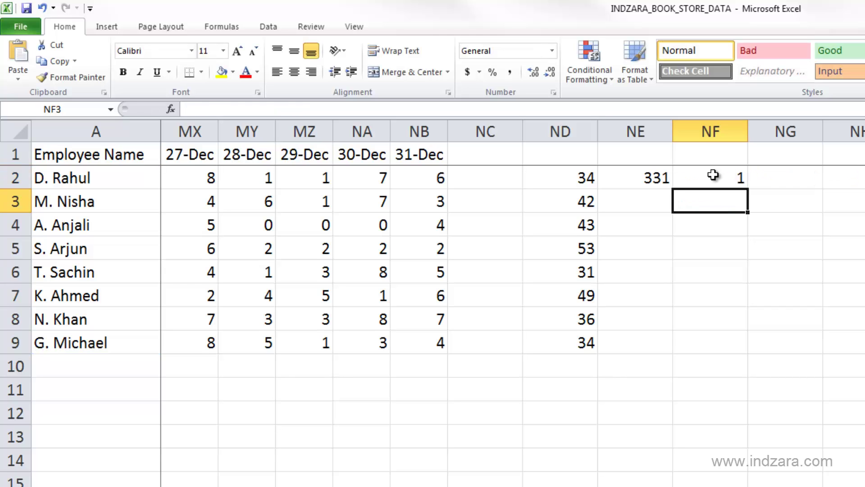
{"action": "left_click", "coordinate": [715, 176]}
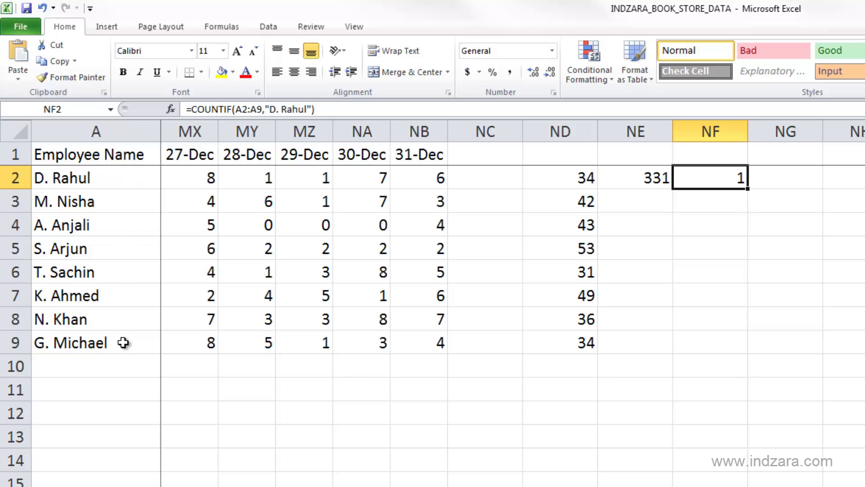
{"action": "left_click", "coordinate": [287, 109]}
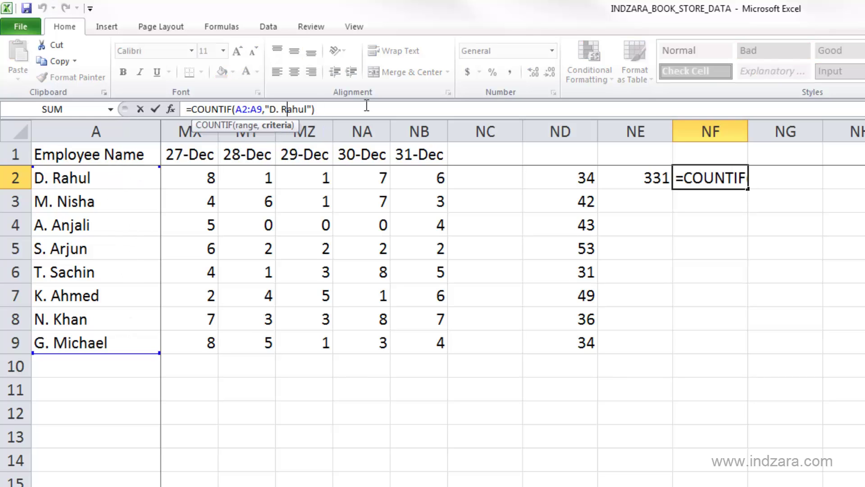
{"action": "key", "text": "Left"}
{"action": "key", "text": "BackSpace"}
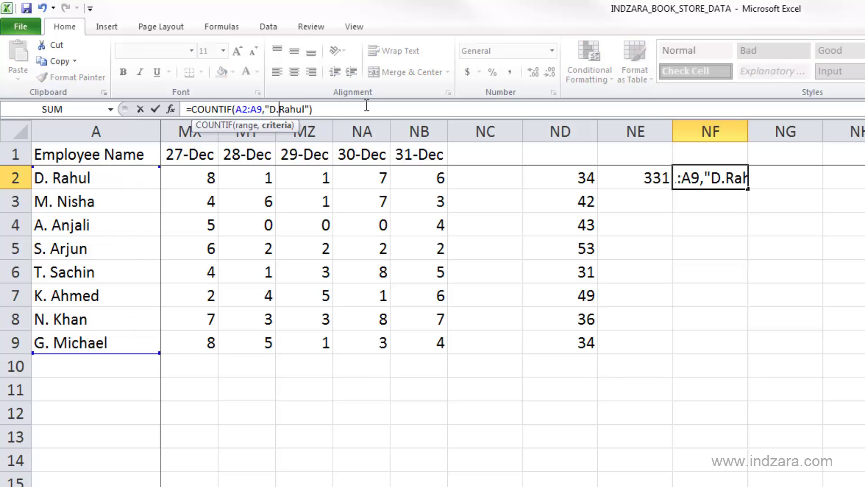
{"action": "key", "text": "ctrl+Return"}
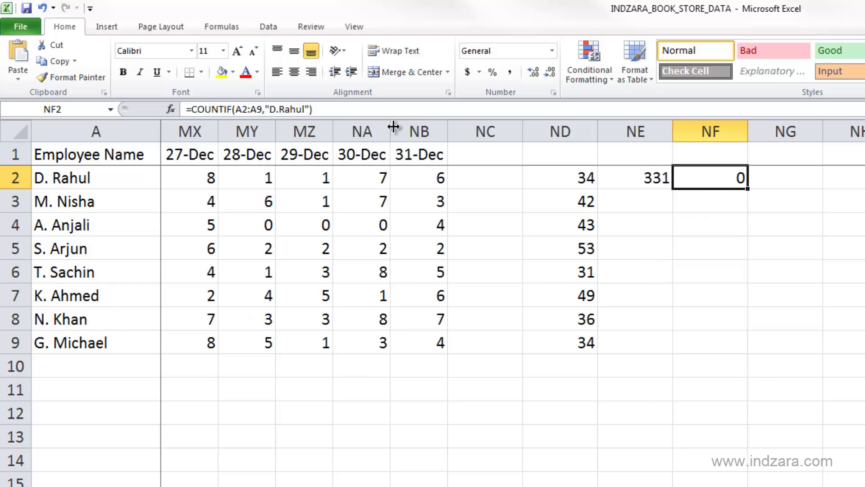
{"action": "left_click", "coordinate": [280, 110]}
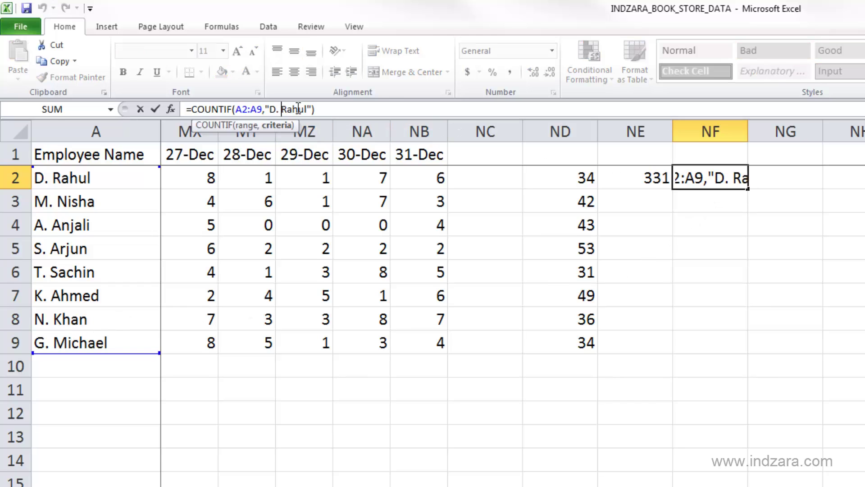
{"action": "key", "text": "Return"}
{"action": "left_click", "coordinate": [690, 177]}
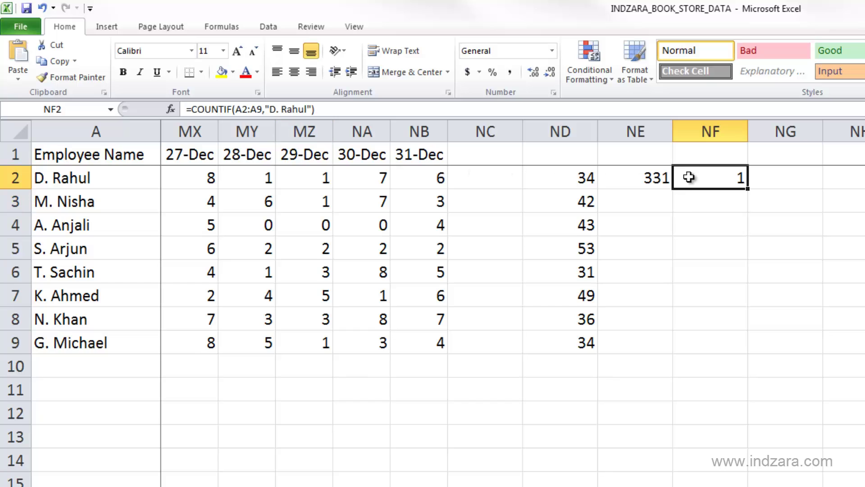